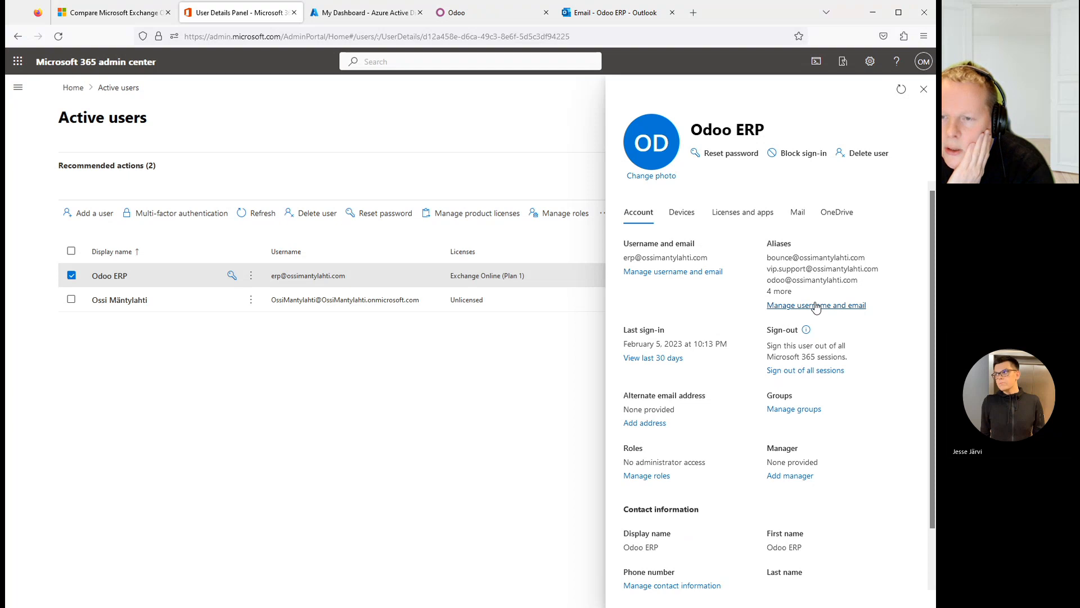
# Step: Review the email aliases of the Odoo ERP user, then close the user's details
pyautogui.click(816, 306)
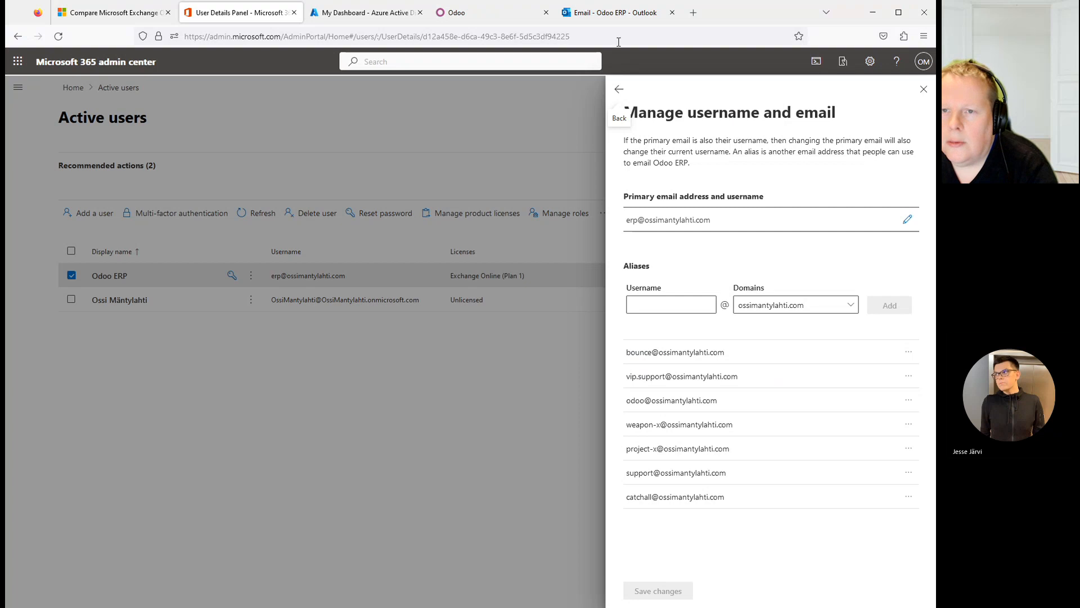
pyautogui.click(619, 89)
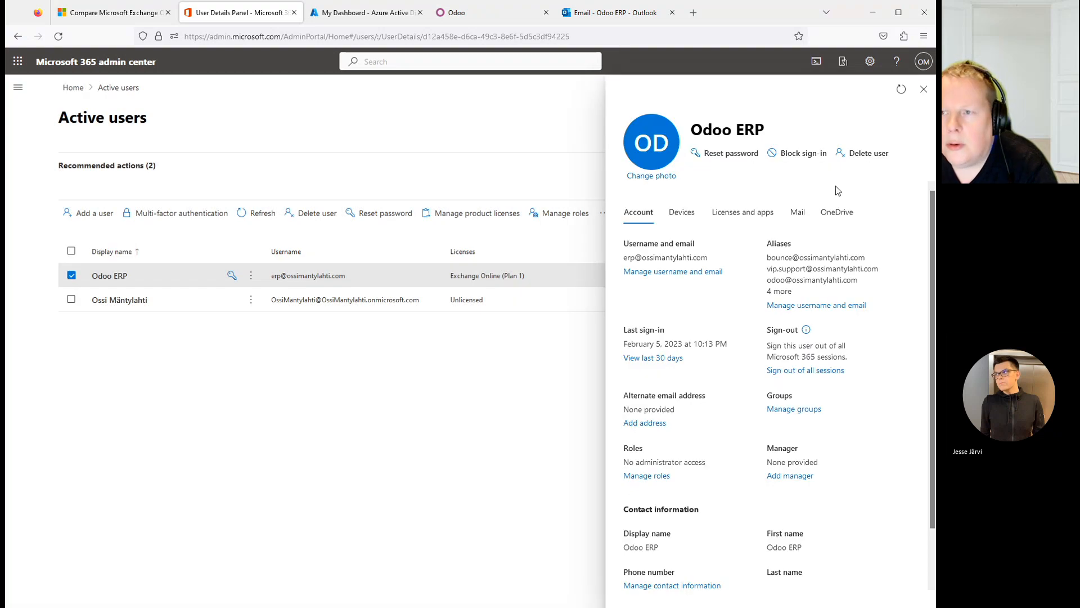
pyautogui.click(922, 92)
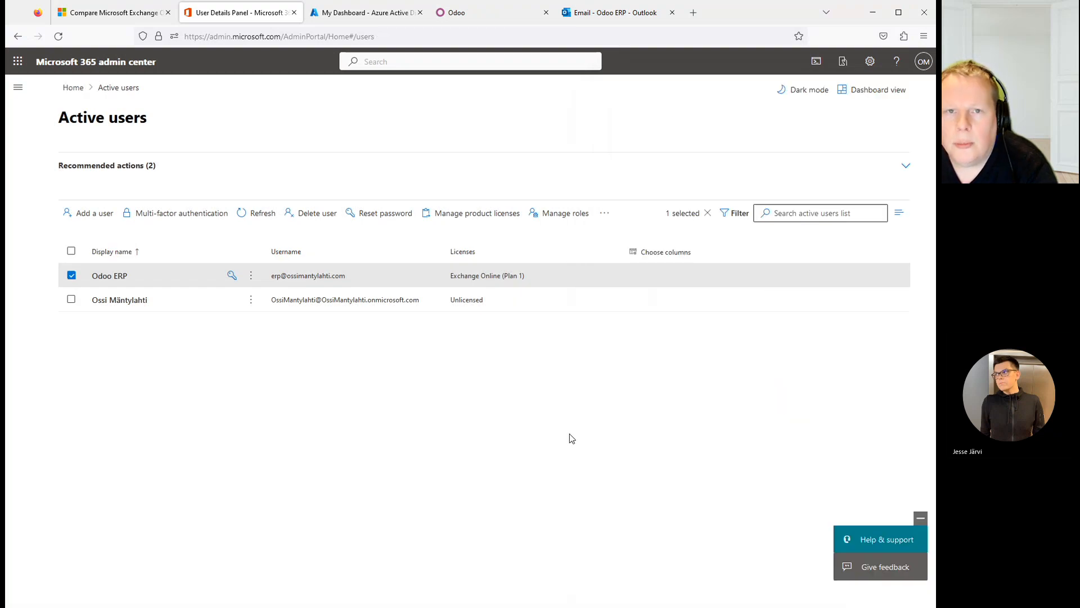
# Step: Switch to the Azure Active Directory admin center and inspect the users and groups assigned to the Odoo ERP e-mail enterprise application
pyautogui.click(338, 18)
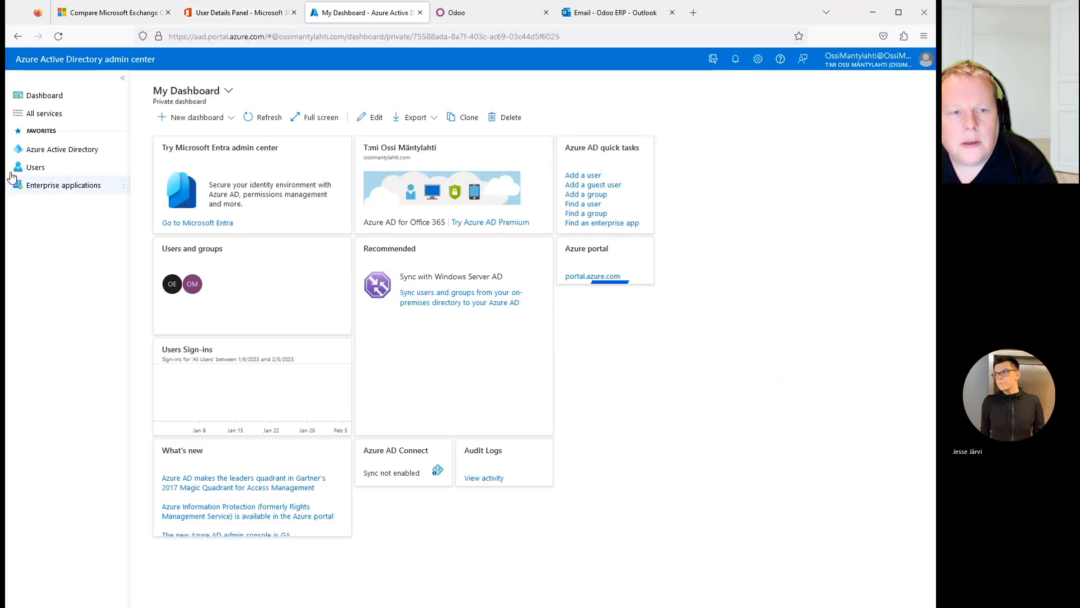
pyautogui.click(73, 149)
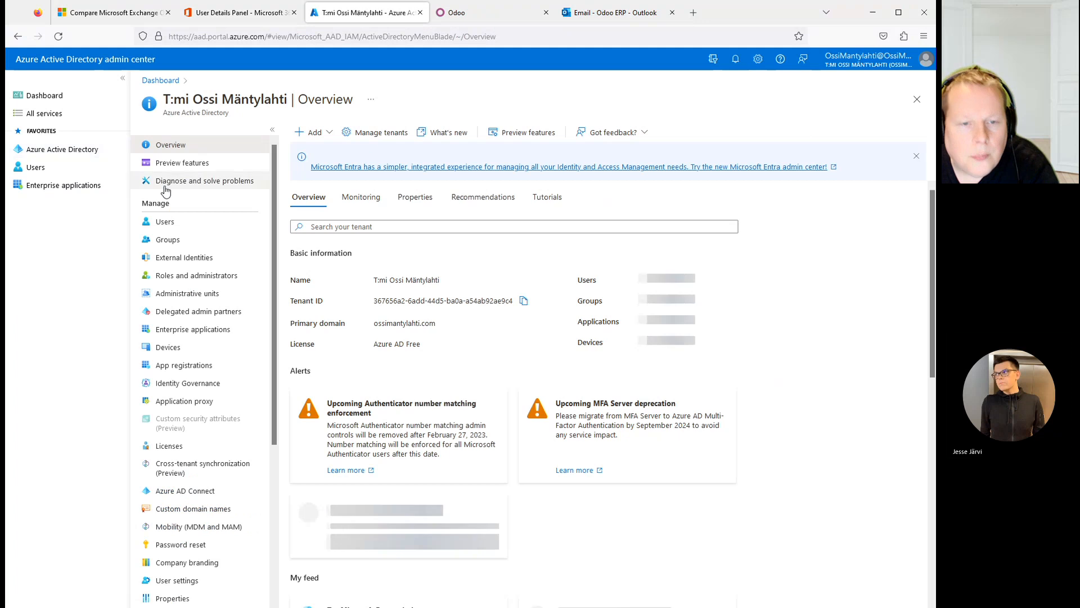
pyautogui.click(202, 331)
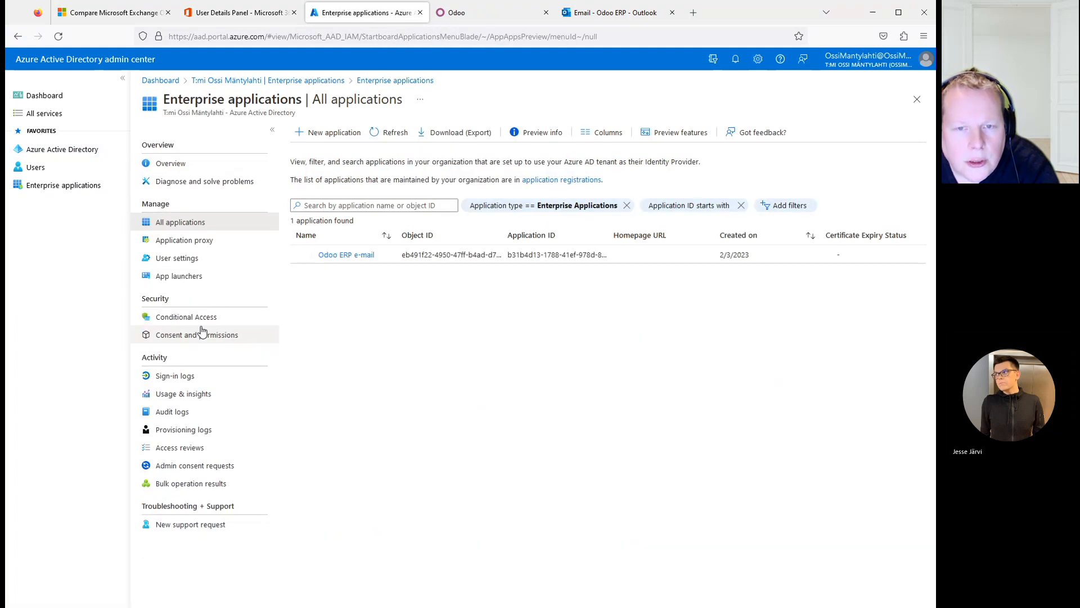
pyautogui.click(362, 258)
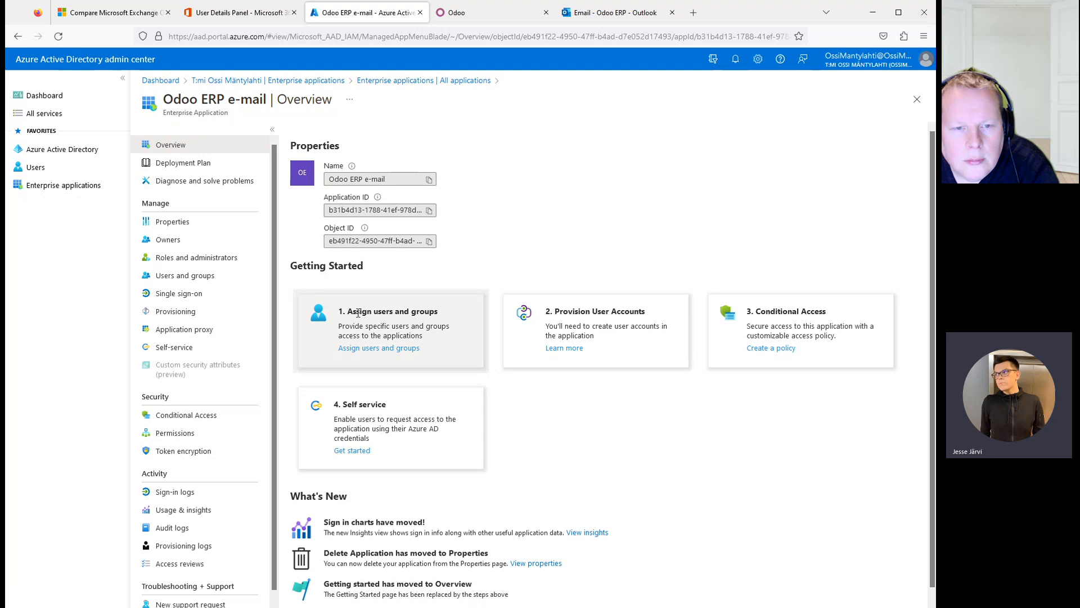
pyautogui.click(191, 277)
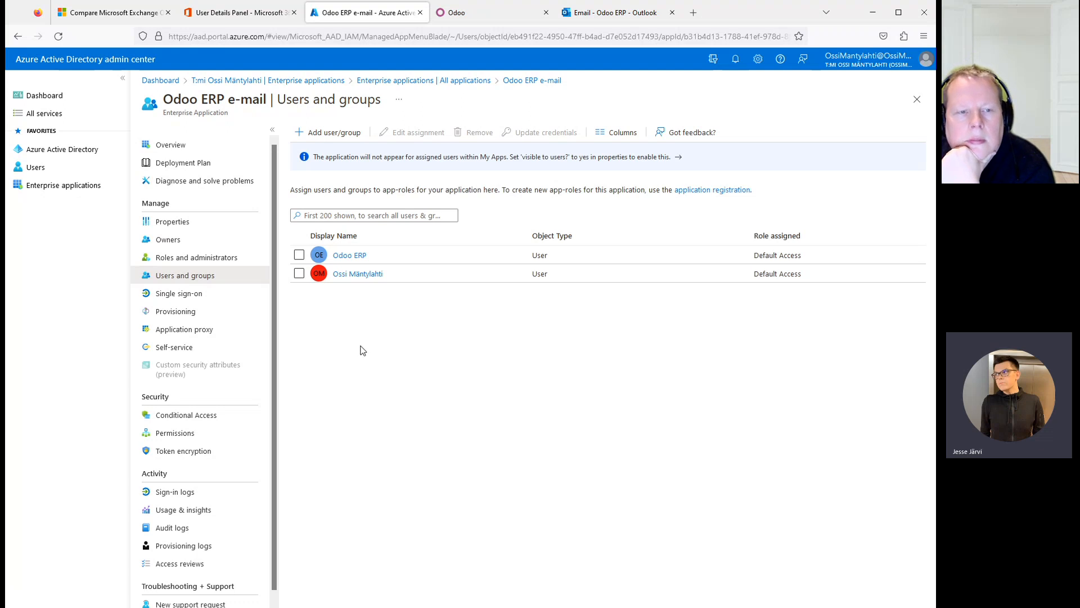
# Step: Open the Odoo ERP e-mail app registration and review its configured API permissions
pyautogui.click(66, 149)
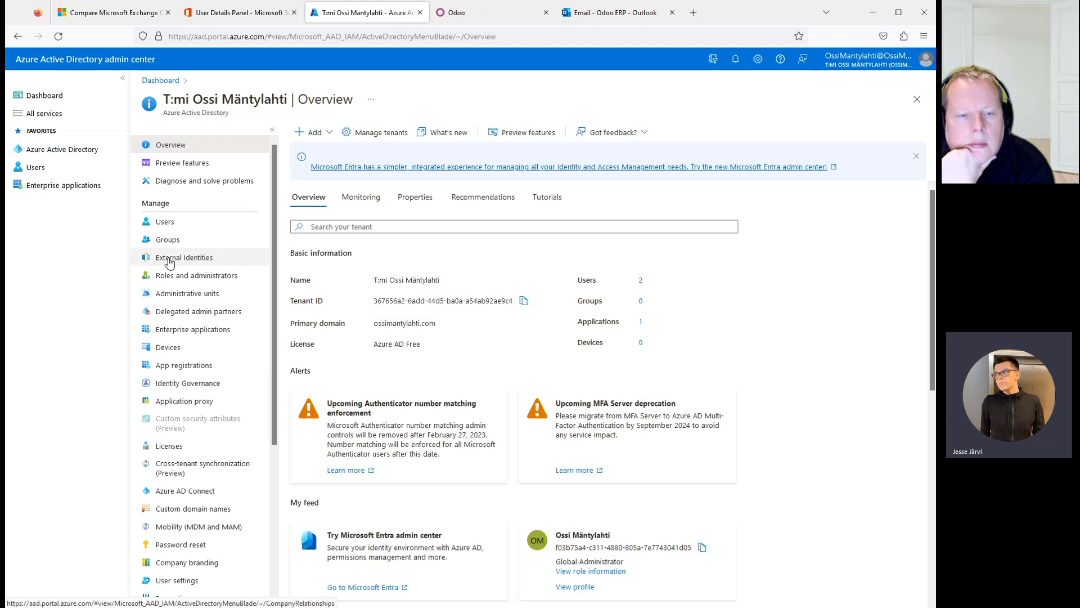
pyautogui.click(198, 366)
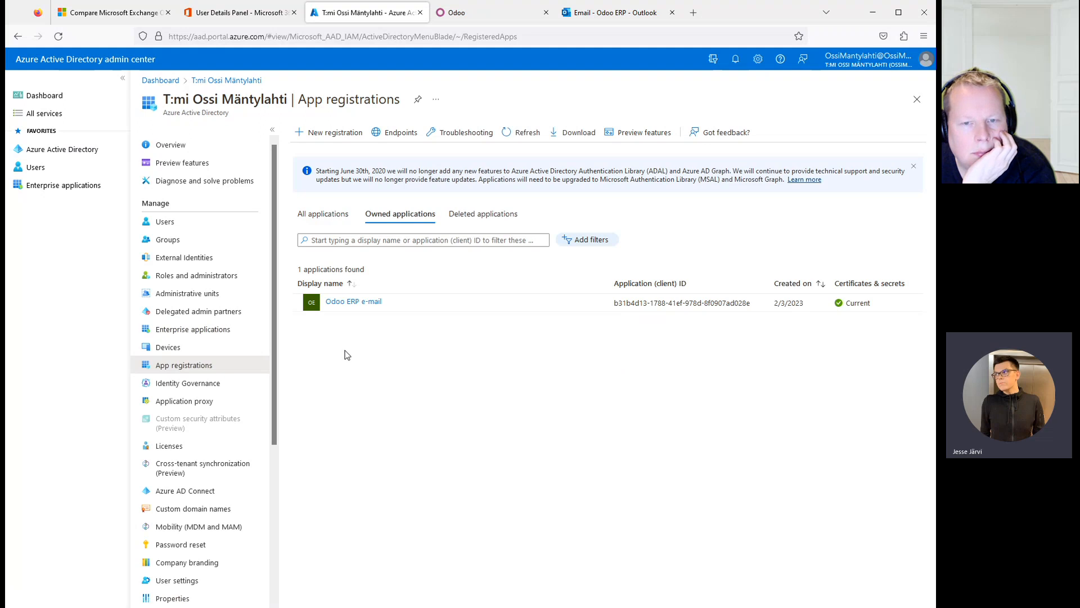
pyautogui.click(347, 304)
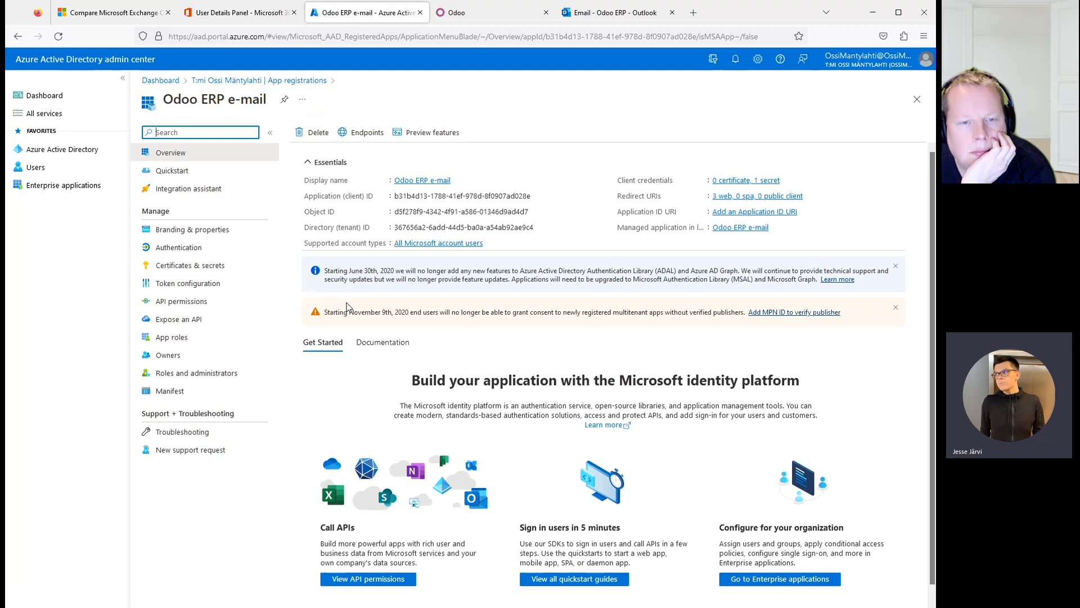
pyautogui.click(182, 305)
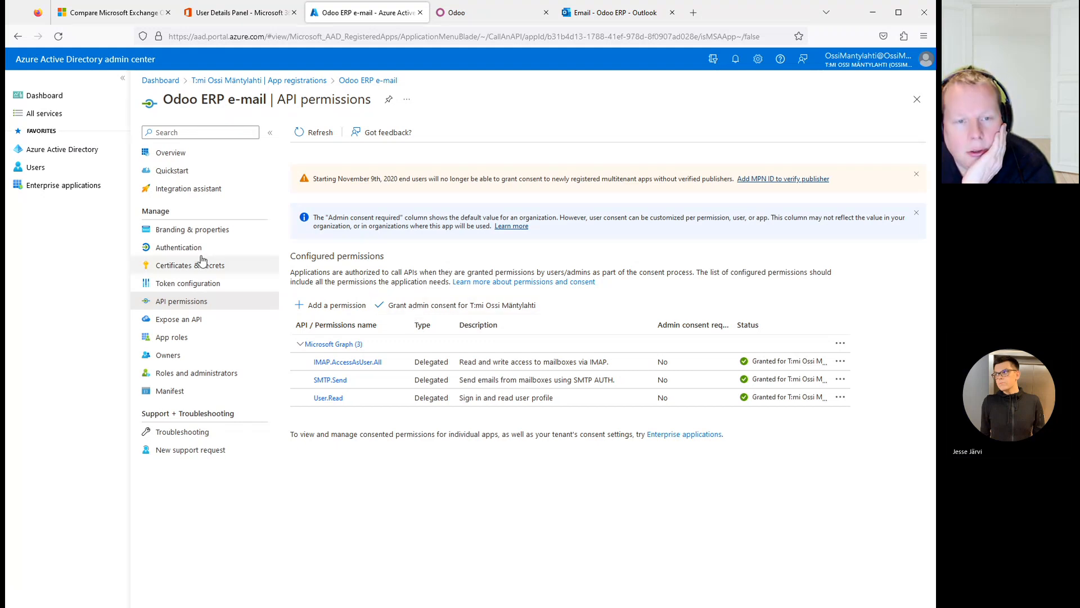
# Step: Check the app registration's web redirect URIs and its client secrets
pyautogui.click(180, 248)
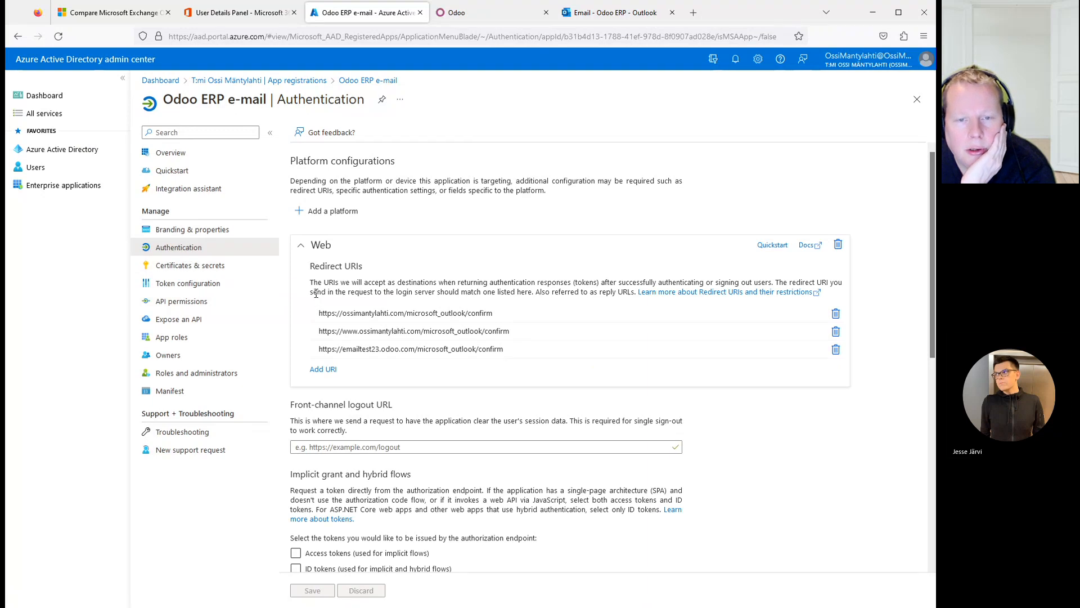
pyautogui.click(448, 350)
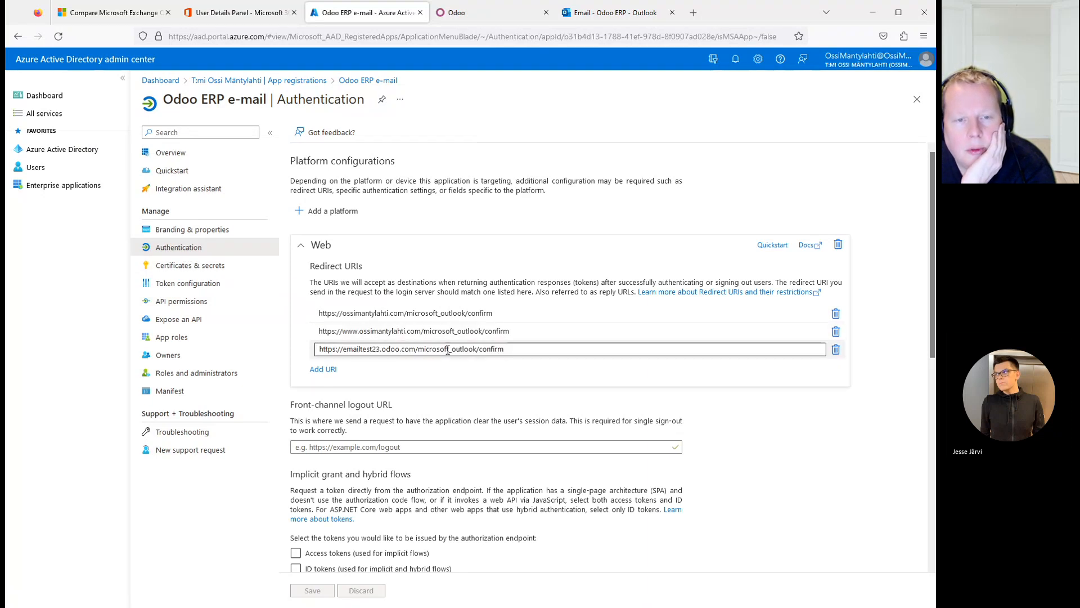
pyautogui.click(182, 269)
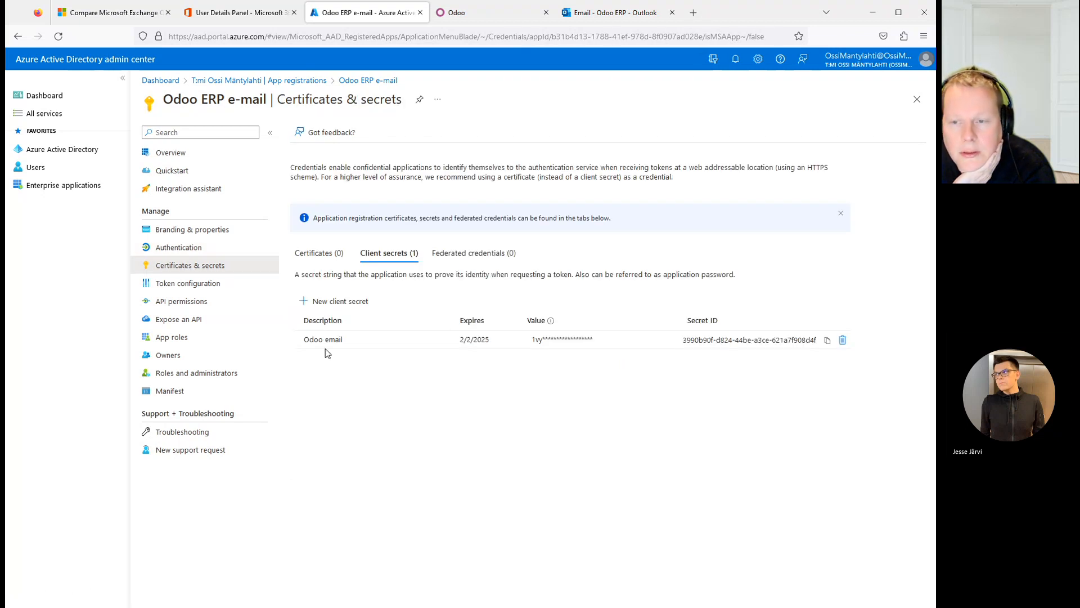
pyautogui.moveTo(552, 324)
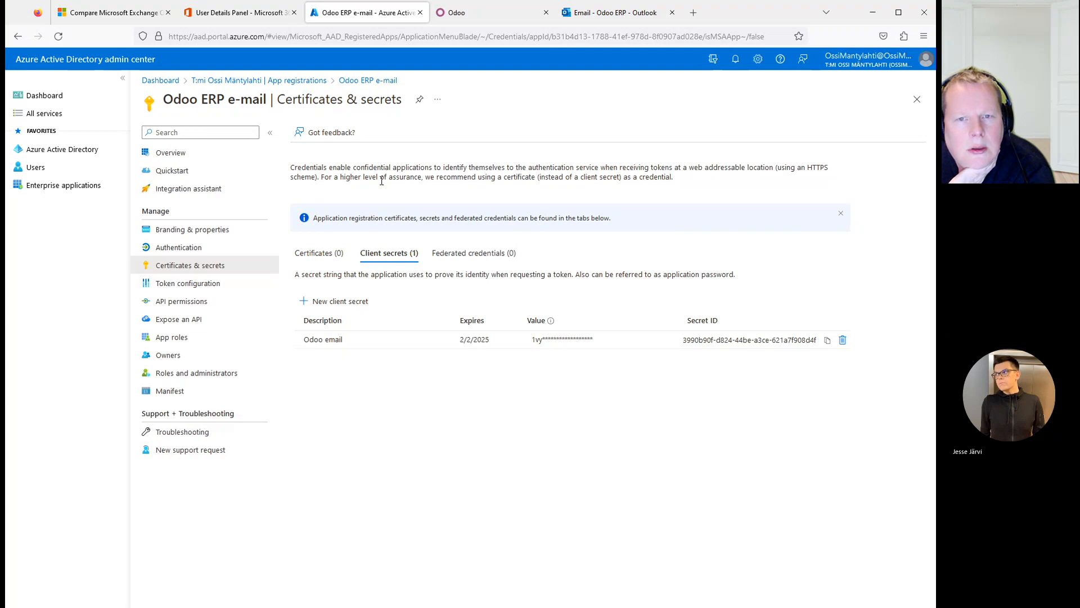
# Step: Switch to Odoo, open the contact with the Gmail address and check the sending failure details of its latest email reply
pyautogui.click(481, 16)
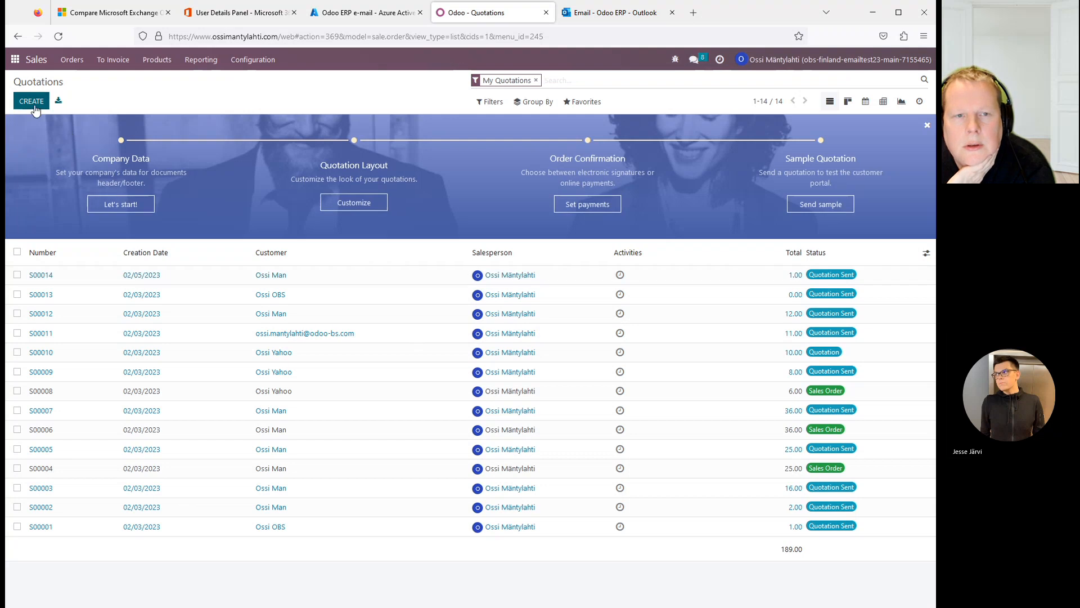
pyautogui.click(34, 110)
pyautogui.click(14, 59)
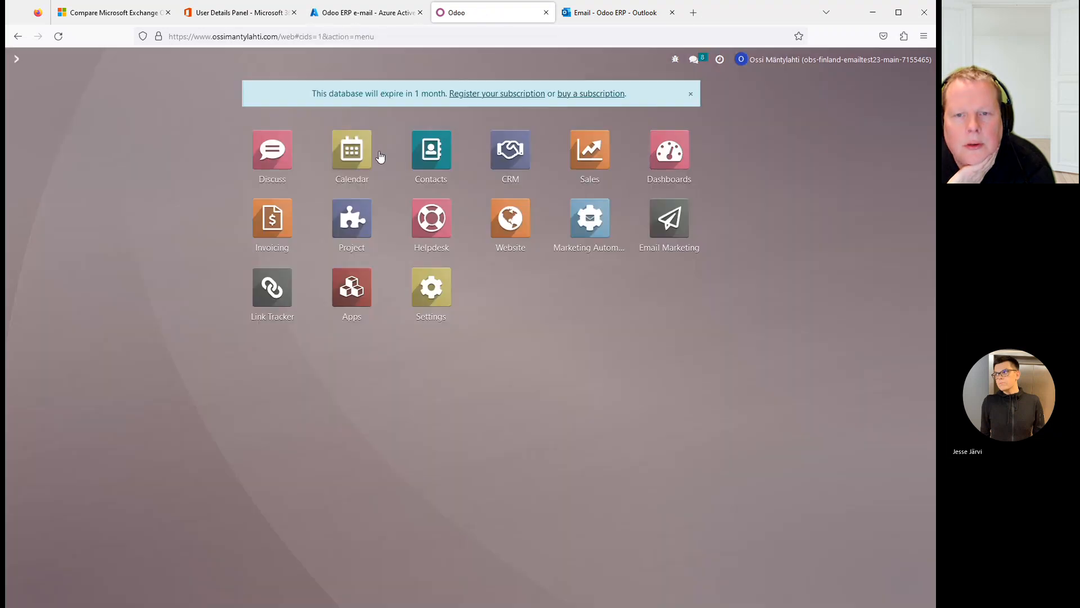
pyautogui.click(424, 153)
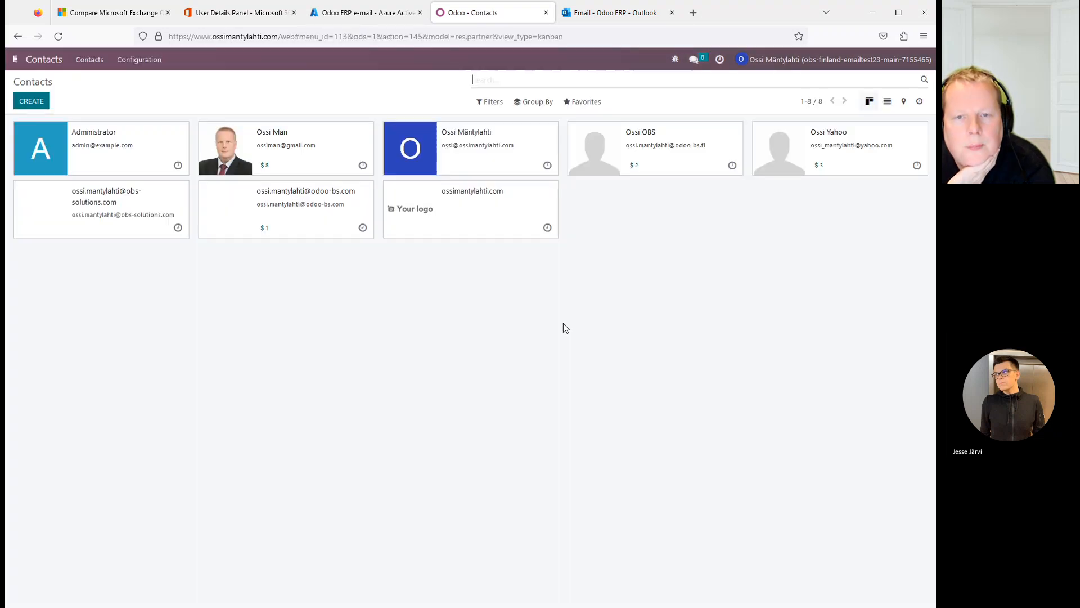
pyautogui.click(292, 147)
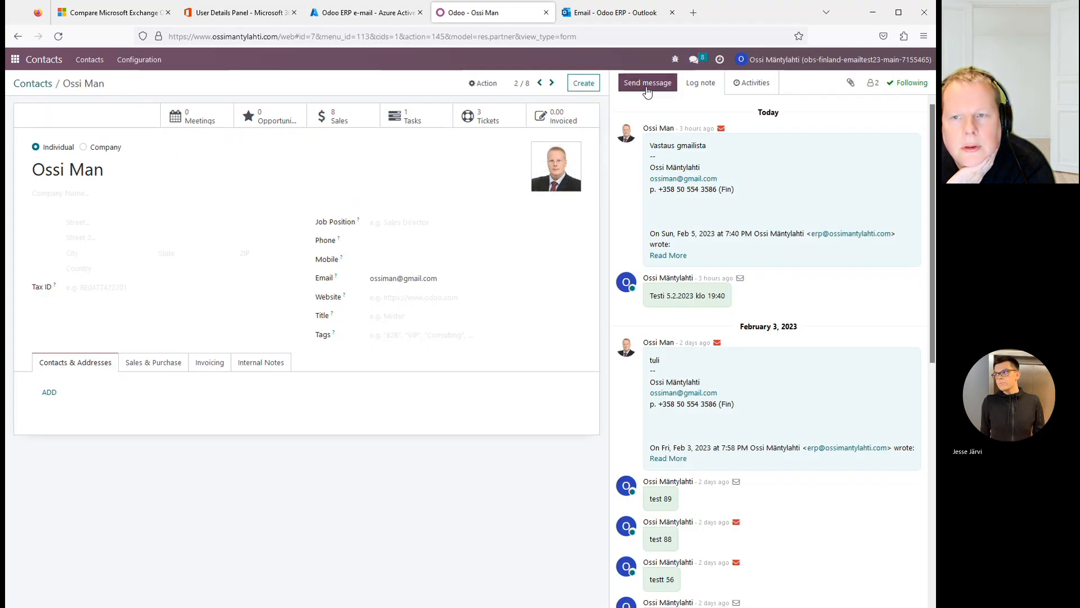
pyautogui.click(720, 130)
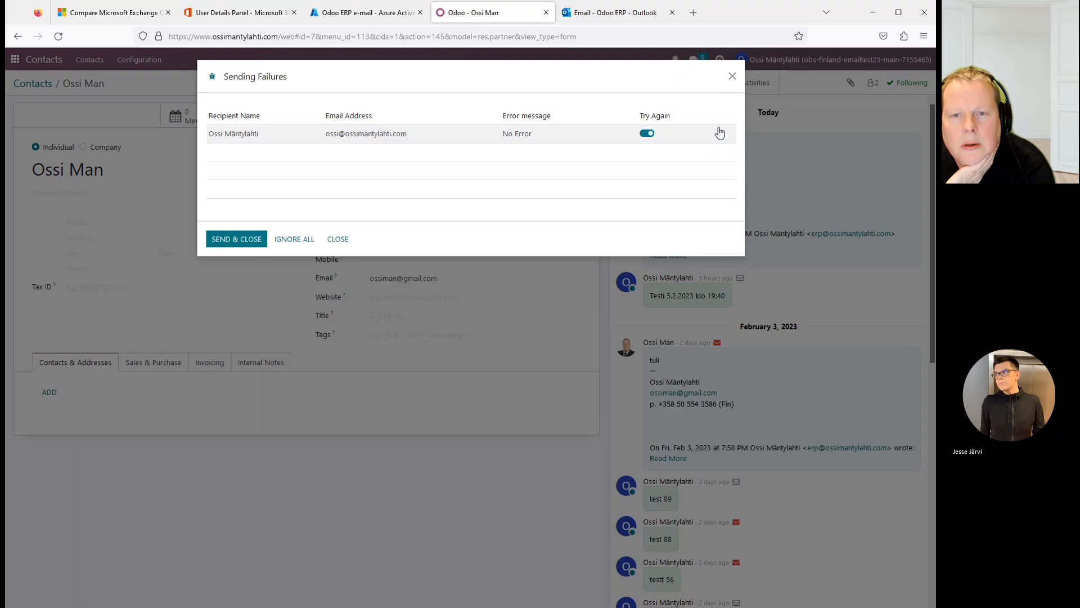
pyautogui.click(733, 76)
# Step: Send "Test message" to the followers of the open contact
pyautogui.click(647, 83)
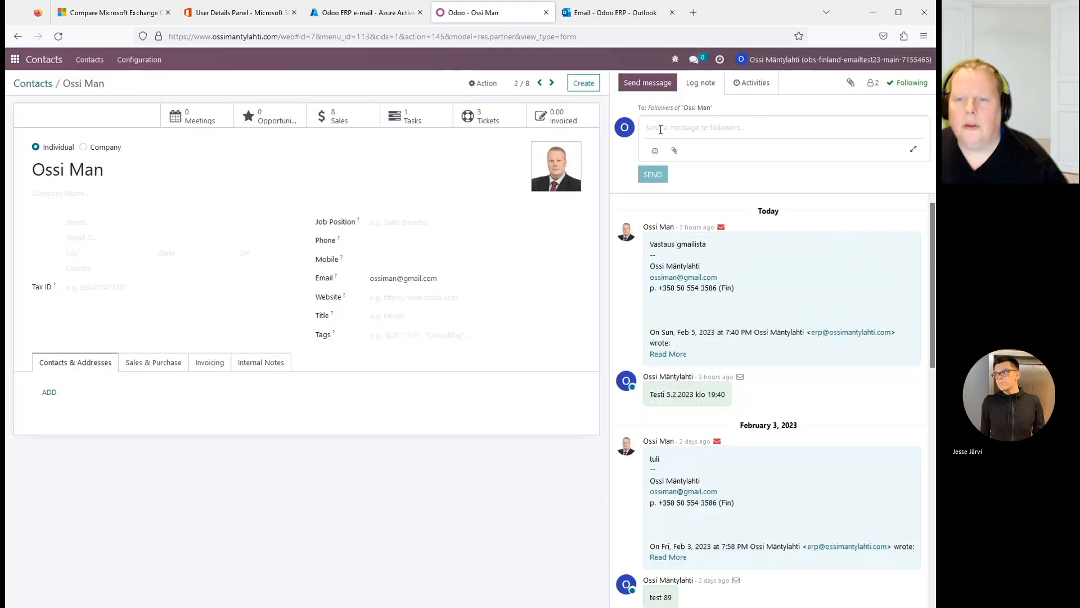
pyautogui.write('Test message')
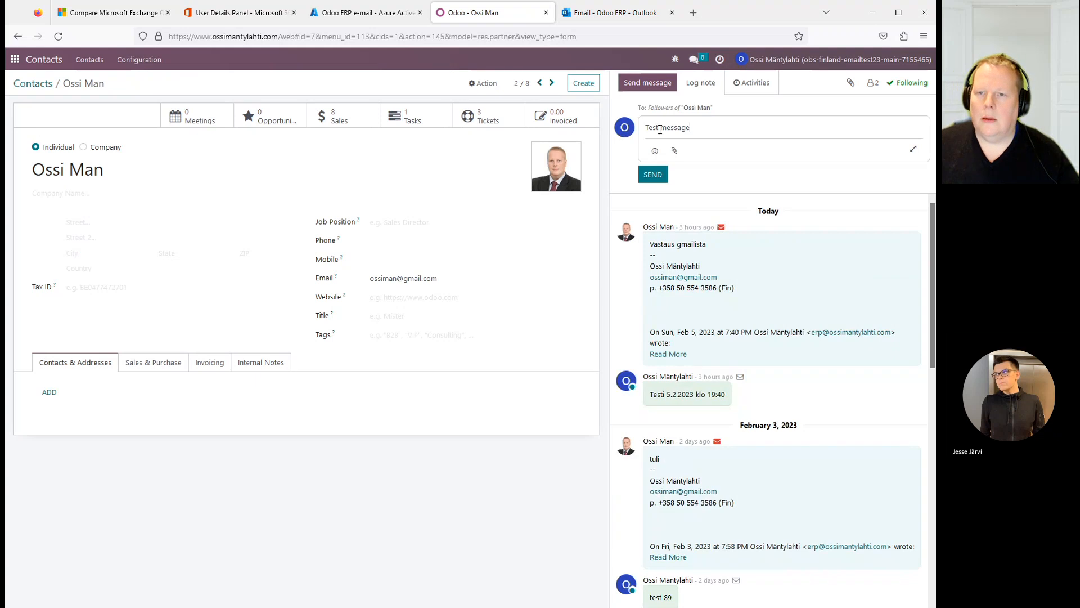
pyautogui.click(652, 175)
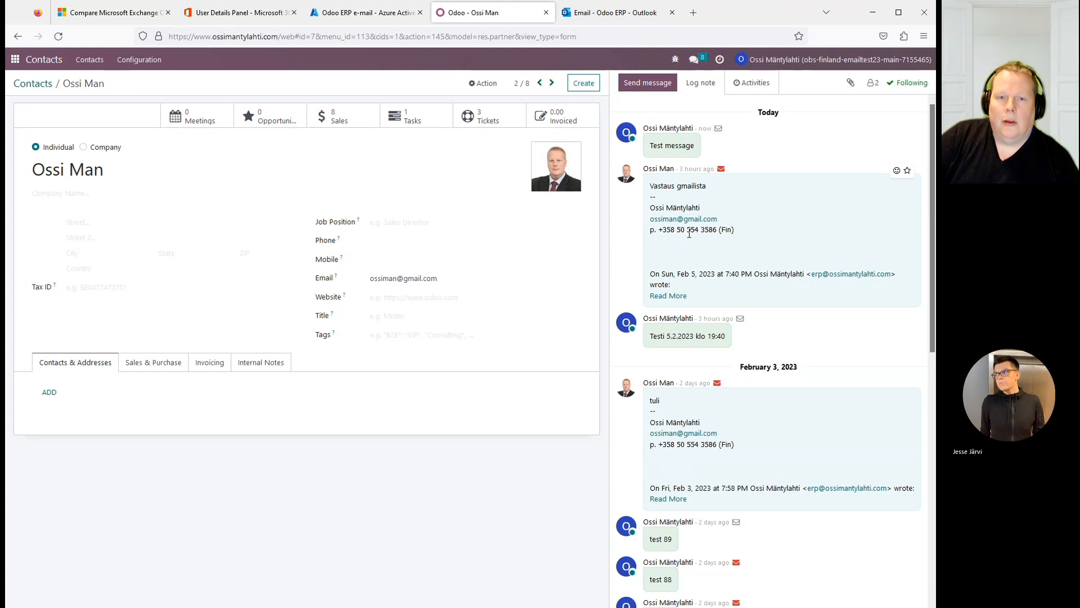
# Step: Open the MS365 incoming mail server from the technical settings in a separate browser tab and fetch its mail immediately
pyautogui.click(16, 59)
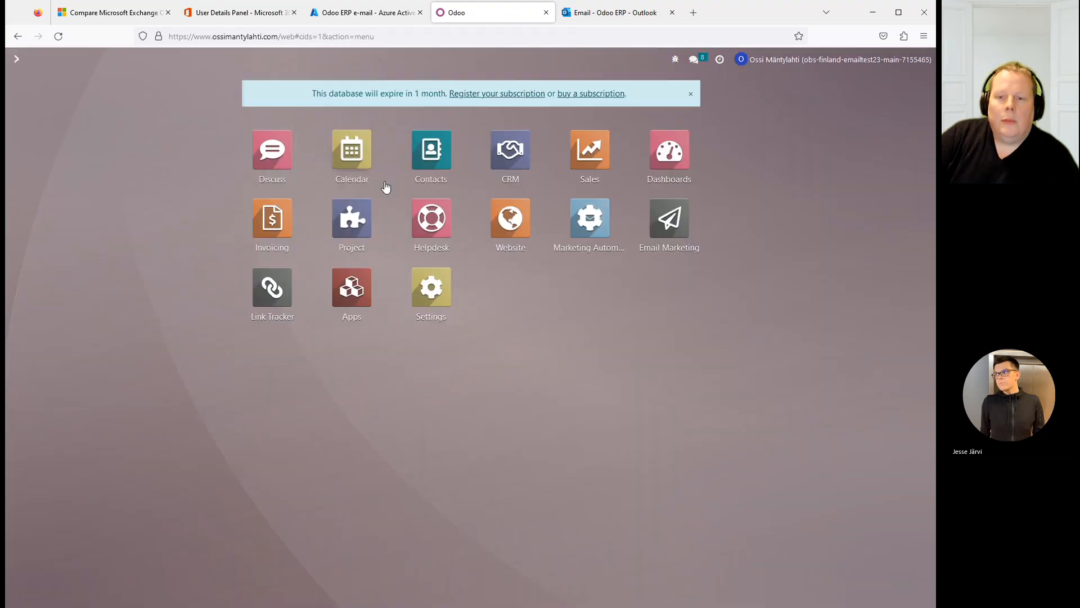
pyautogui.click(428, 284)
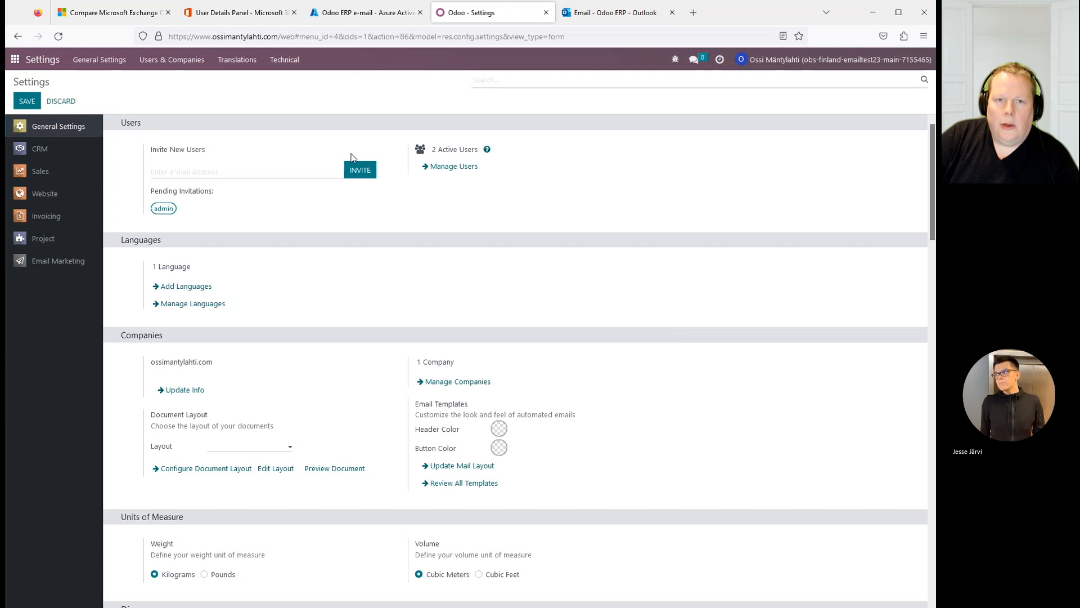
pyautogui.click(284, 61)
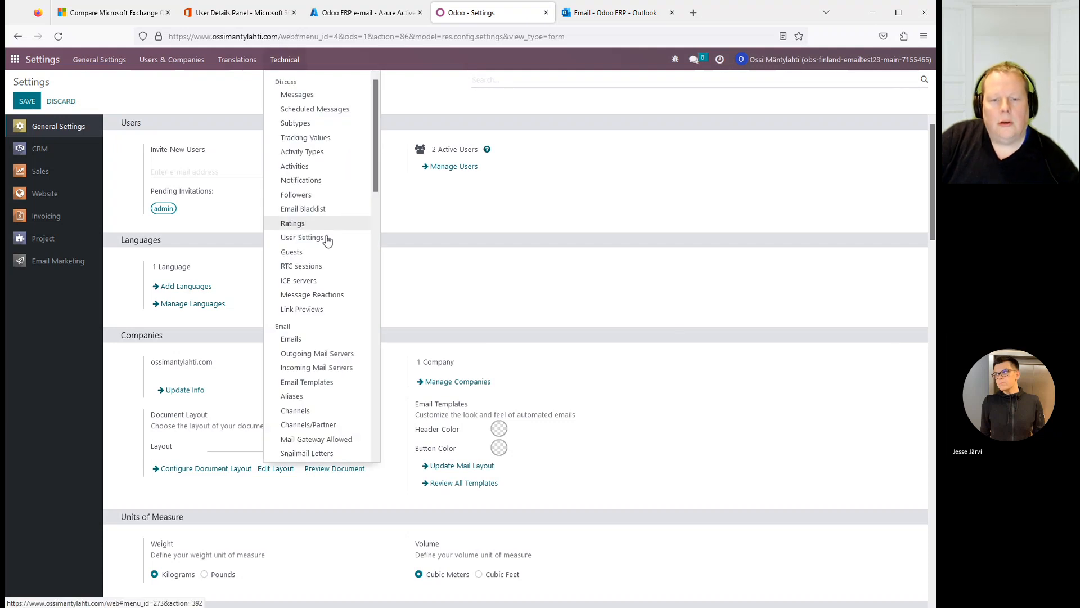
pyautogui.middleClick(304, 368)
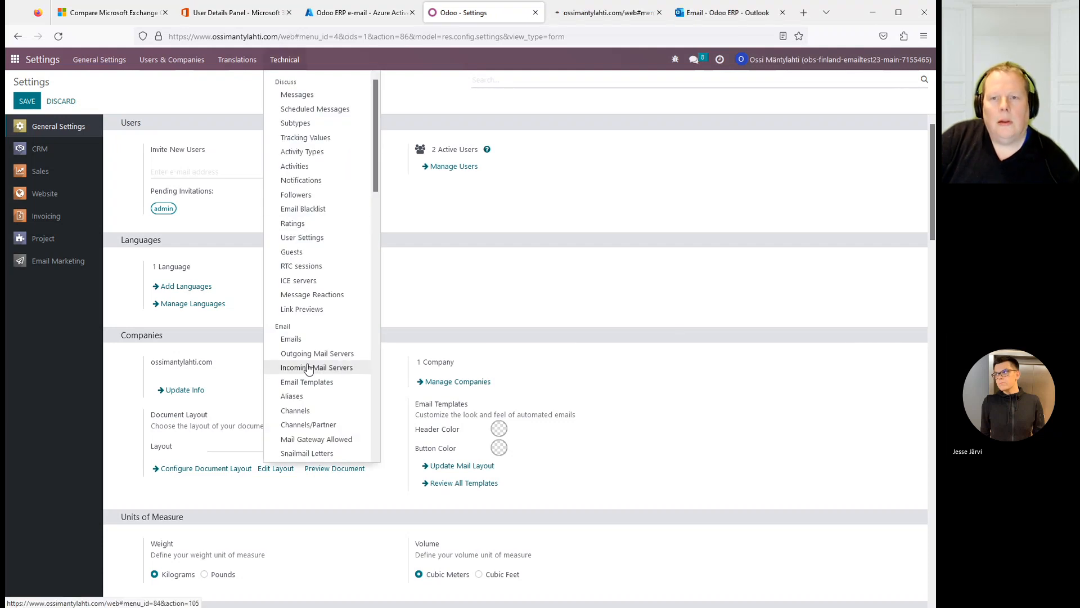
pyautogui.click(576, 19)
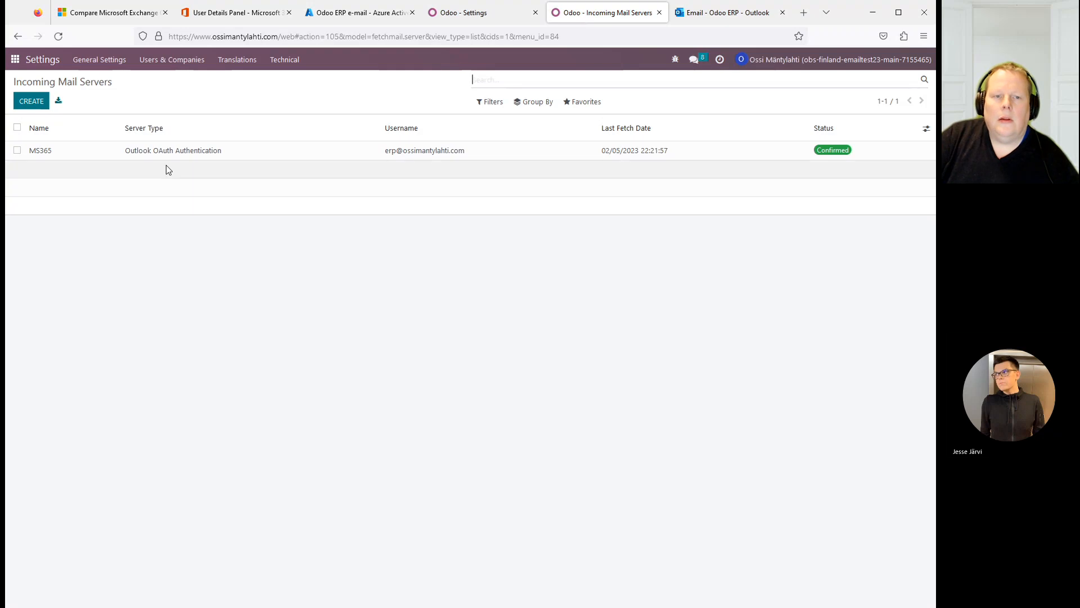
pyautogui.click(168, 155)
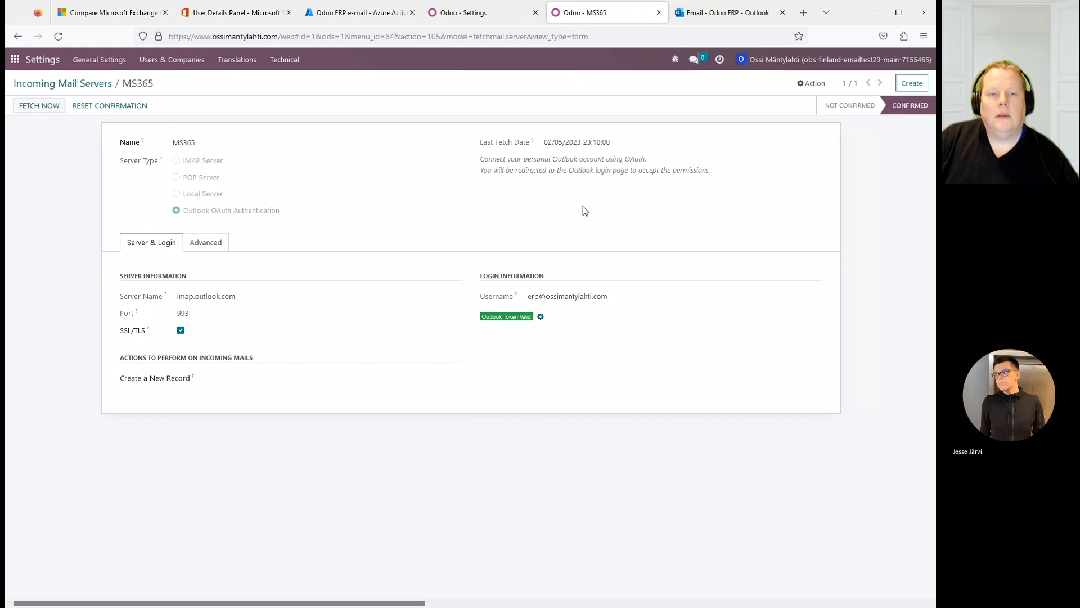
pyautogui.click(43, 105)
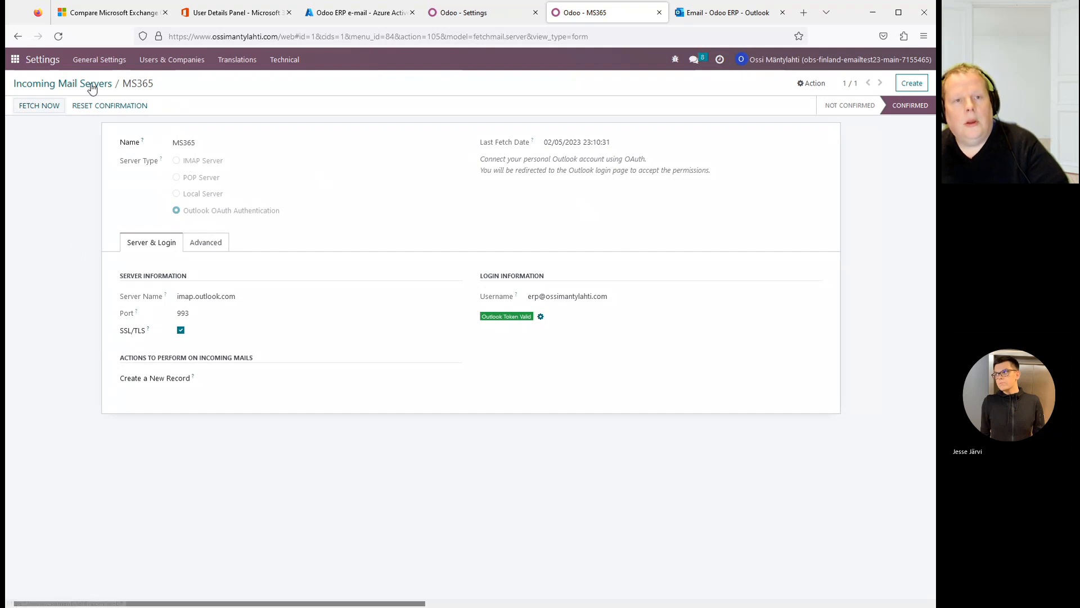
# Step: Find the Mail: Fetchmail Service scheduled action by searching for "fetch" and run it manually
pyautogui.click(286, 60)
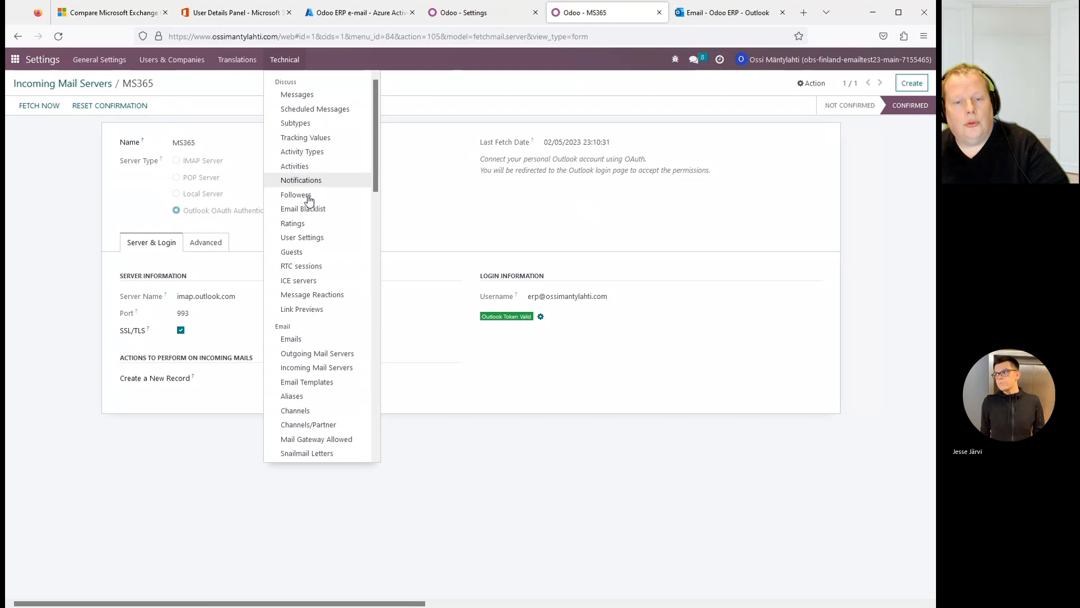
pyautogui.scroll(-5, 310, 392)
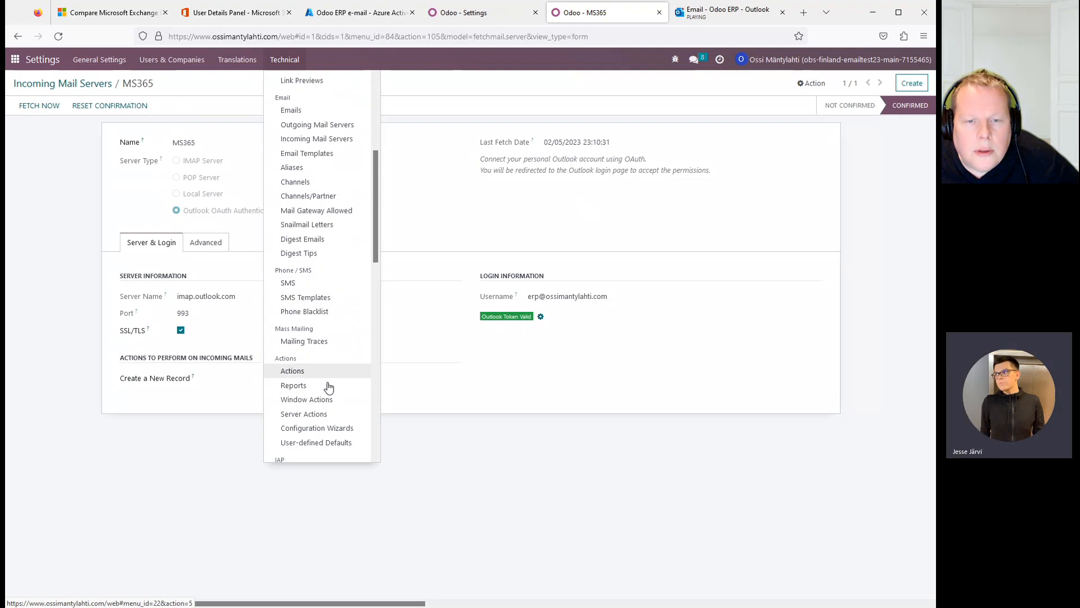
pyautogui.scroll(-3, 314, 345)
pyautogui.scroll(-2, 313, 366)
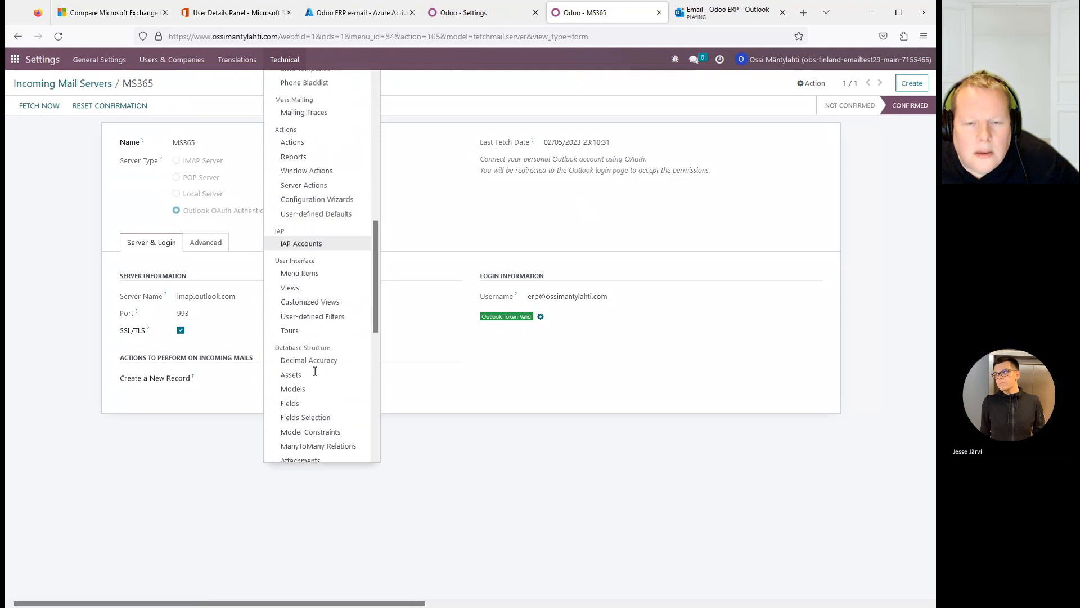
pyautogui.scroll(-4, 312, 388)
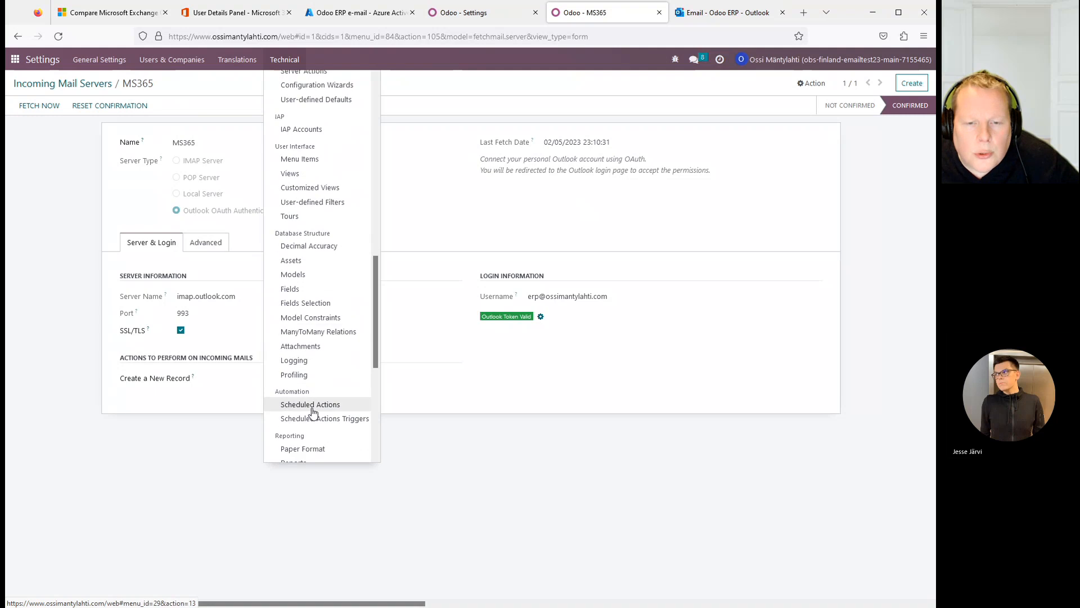
pyautogui.click(311, 407)
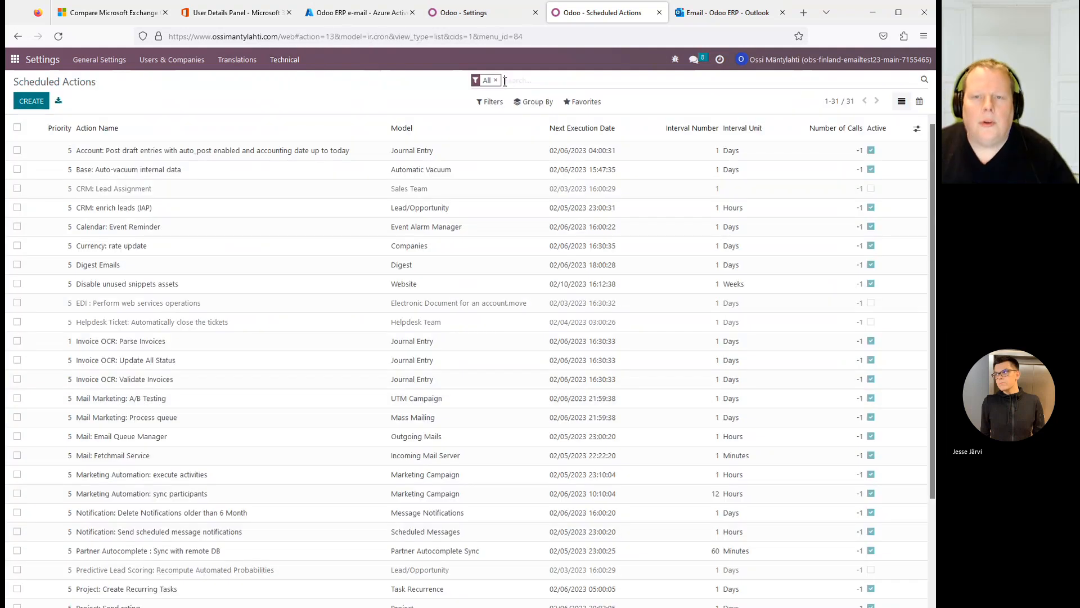
pyautogui.write('fetch')
pyautogui.press('Return')
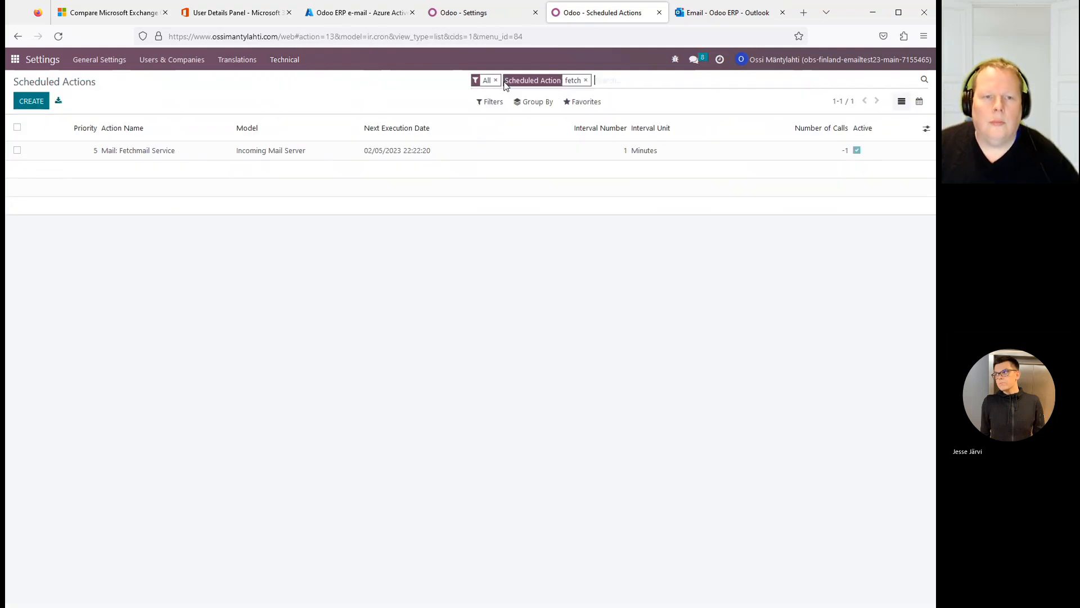
pyautogui.click(161, 152)
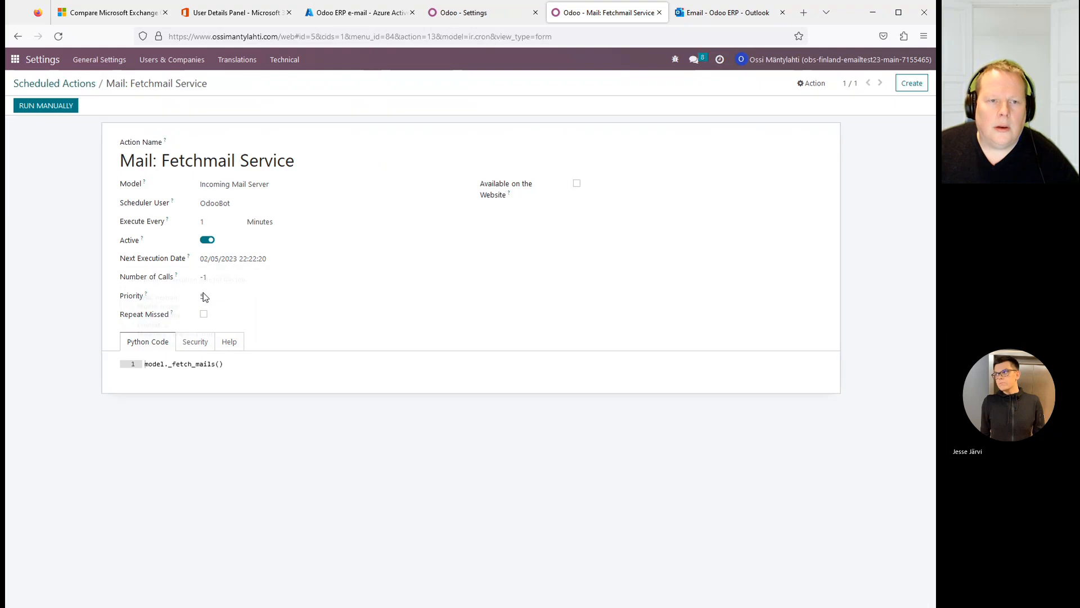
pyautogui.click(45, 105)
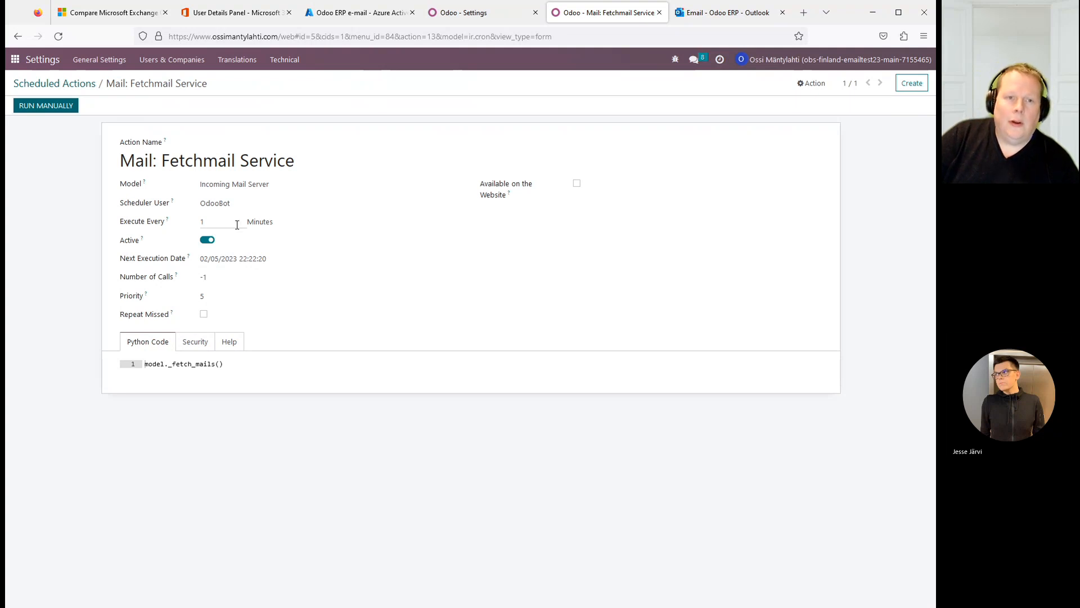
# Step: Open the contact with the Gmail address and check the newest email reply in its message history
pyautogui.click(15, 59)
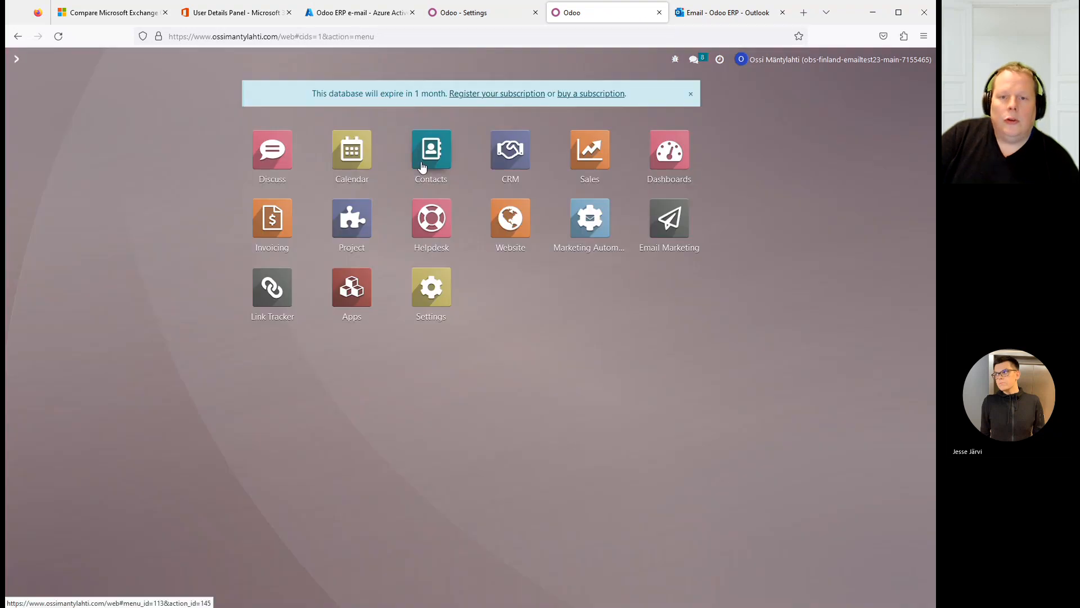
pyautogui.click(422, 167)
pyautogui.click(294, 149)
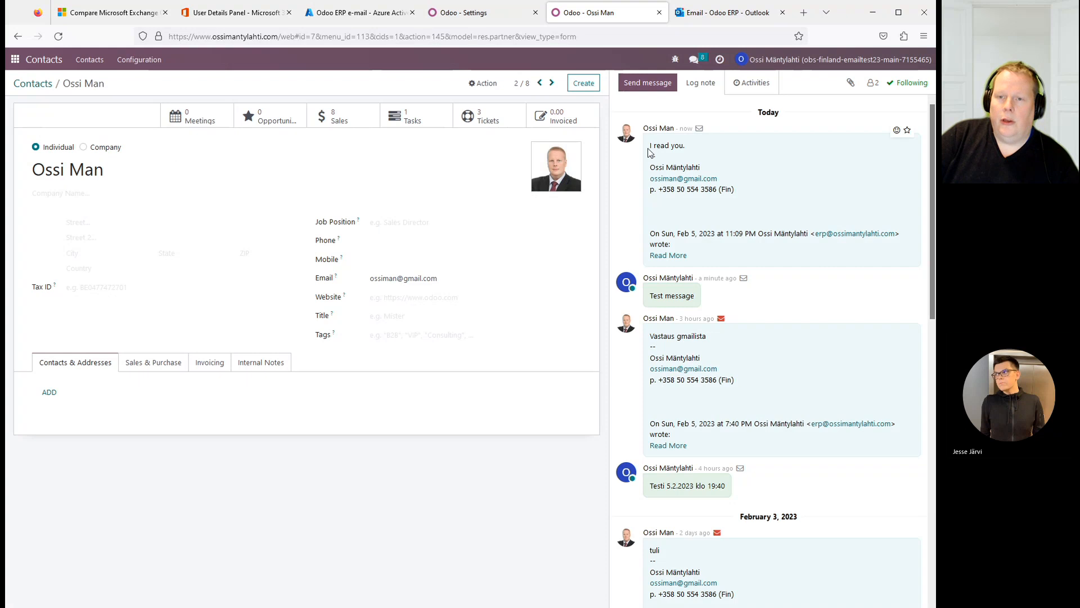
pyautogui.moveTo(650, 145)
pyautogui.mouseDown()
pyautogui.moveTo(765, 168)
pyautogui.moveTo(779, 188)
pyautogui.mouseUp()
pyautogui.click(780, 190)
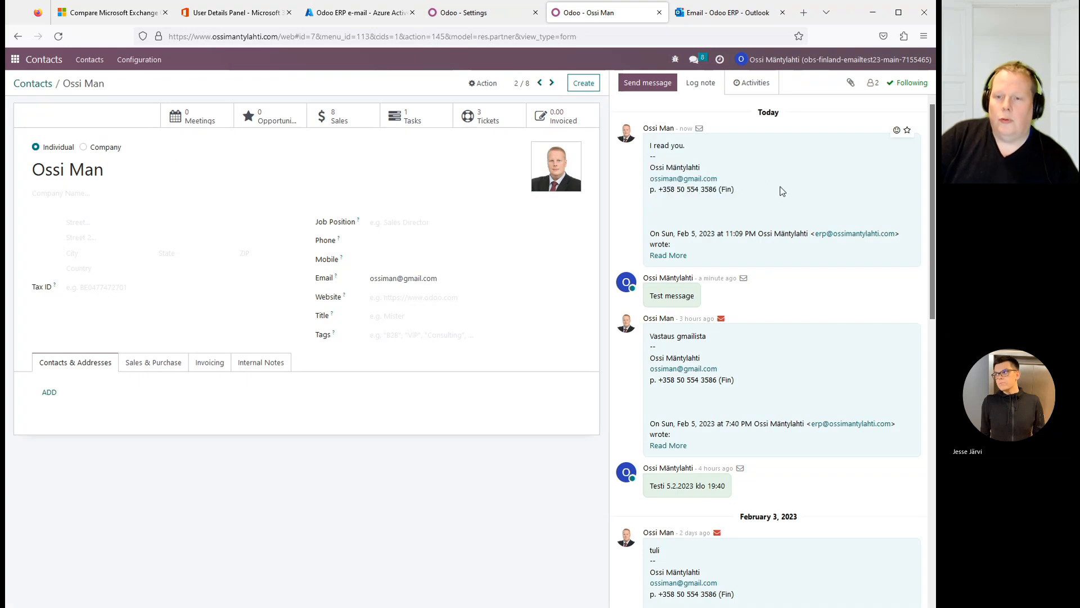
# Step: Create a new sales quotation for the customer with the obs-solutions.com email address
pyautogui.click(15, 59)
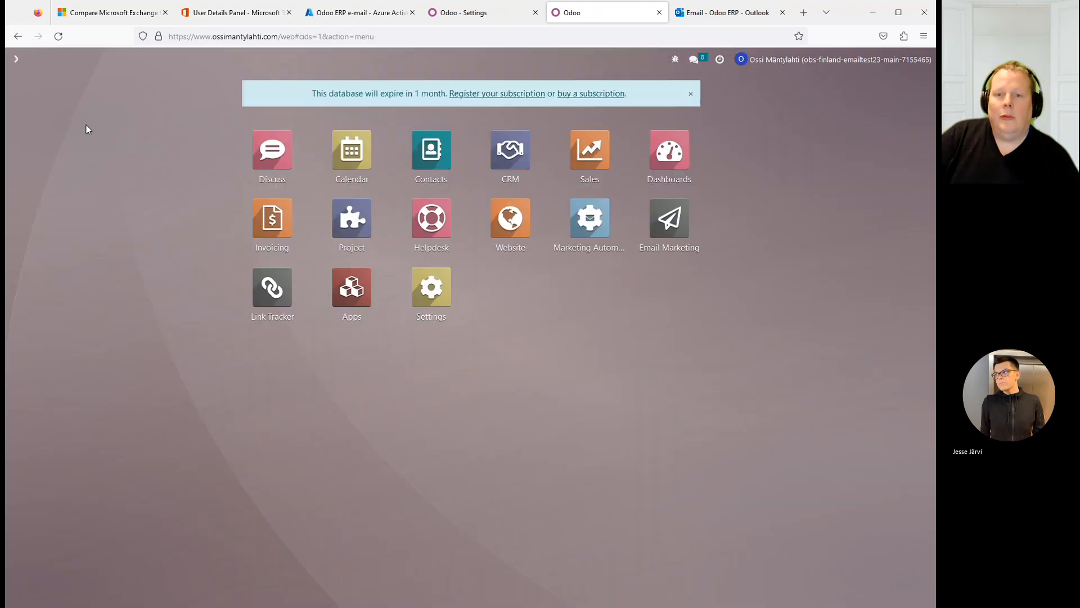
pyautogui.click(586, 161)
pyautogui.click(31, 100)
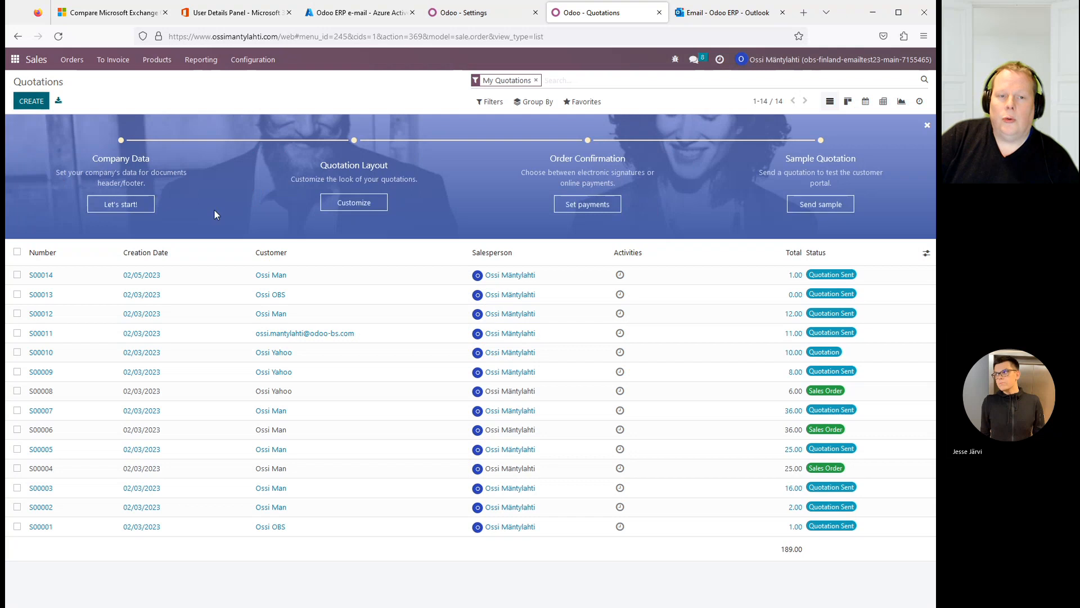
pyautogui.click(108, 197)
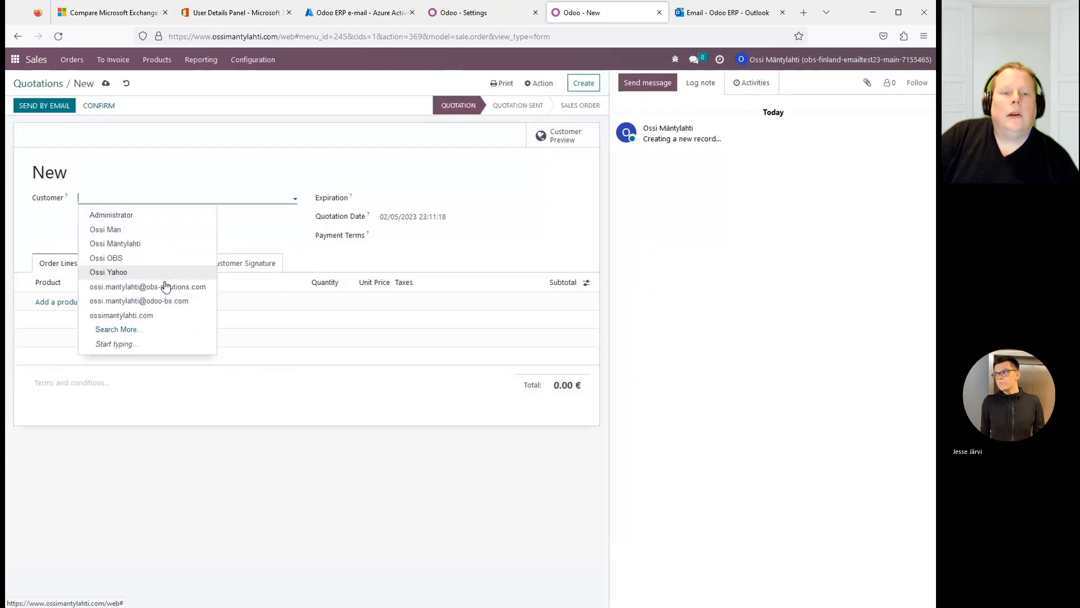
pyautogui.click(149, 288)
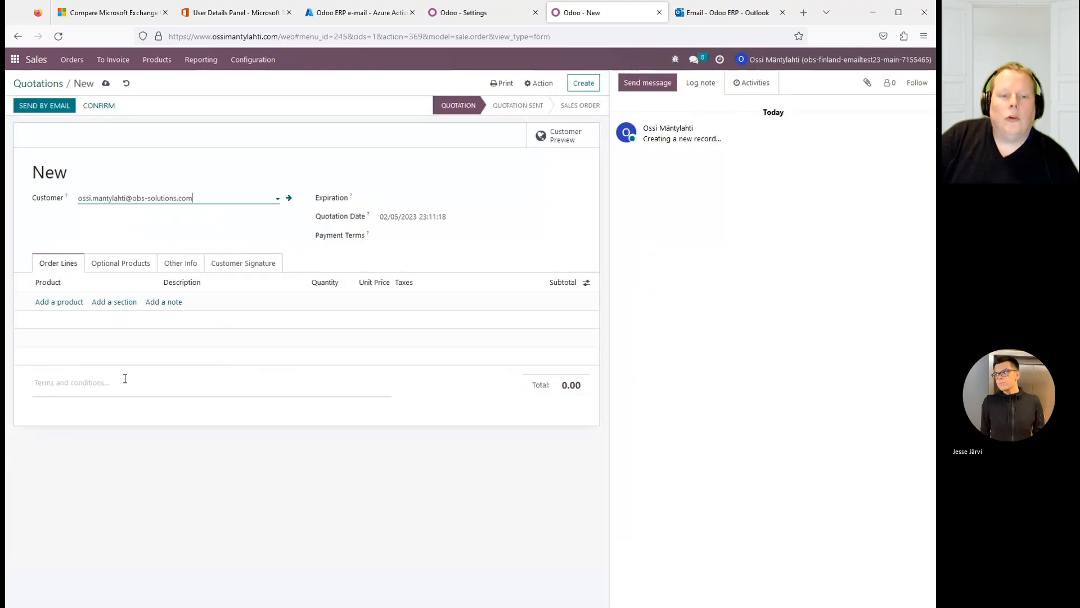
# Step: Add the product "test" with a unit price of 2 to the quotation and send the quotation by email
pyautogui.click(63, 302)
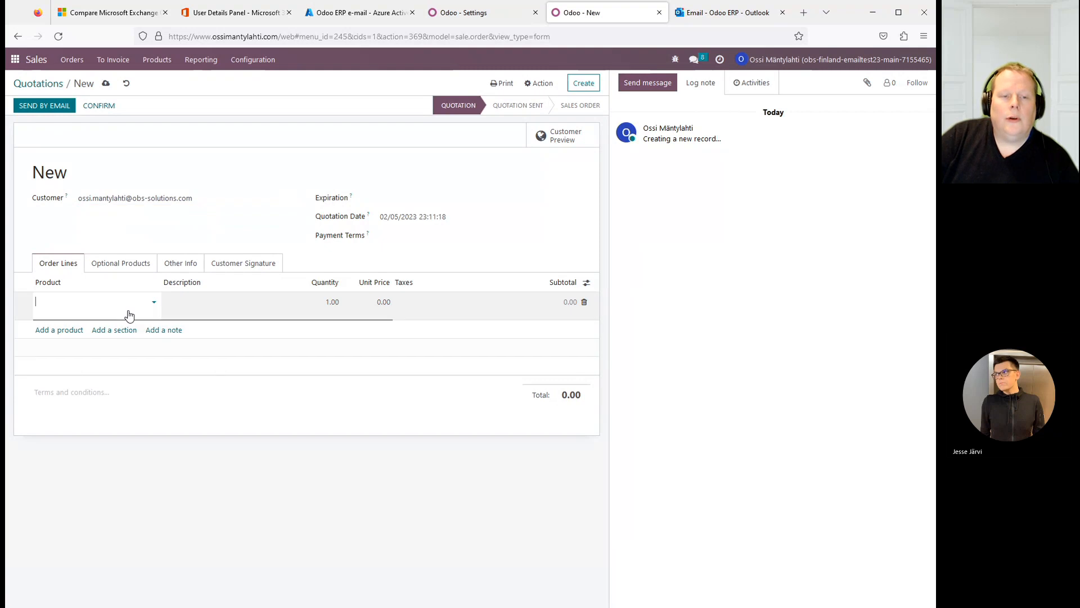
pyautogui.click(155, 302)
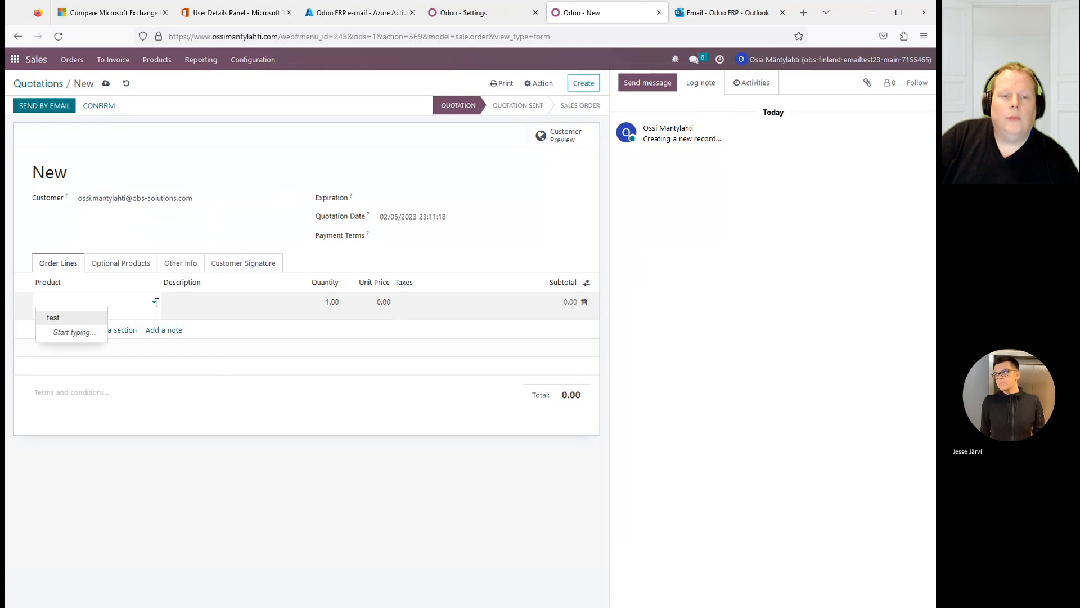
pyautogui.click(77, 319)
pyautogui.click(369, 304)
pyautogui.write('2')
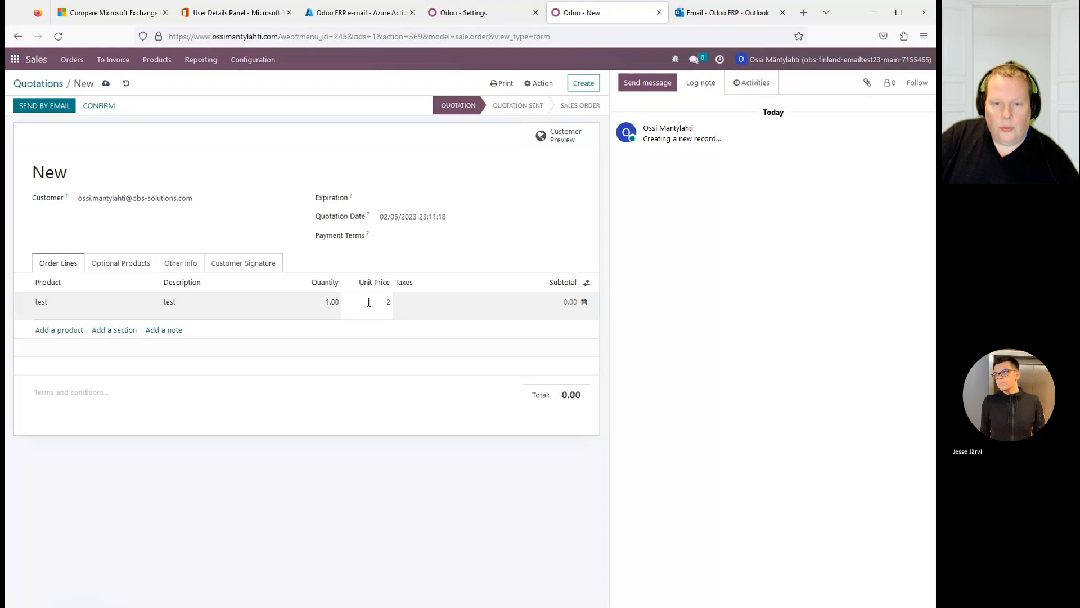
pyautogui.click(473, 465)
pyautogui.click(38, 108)
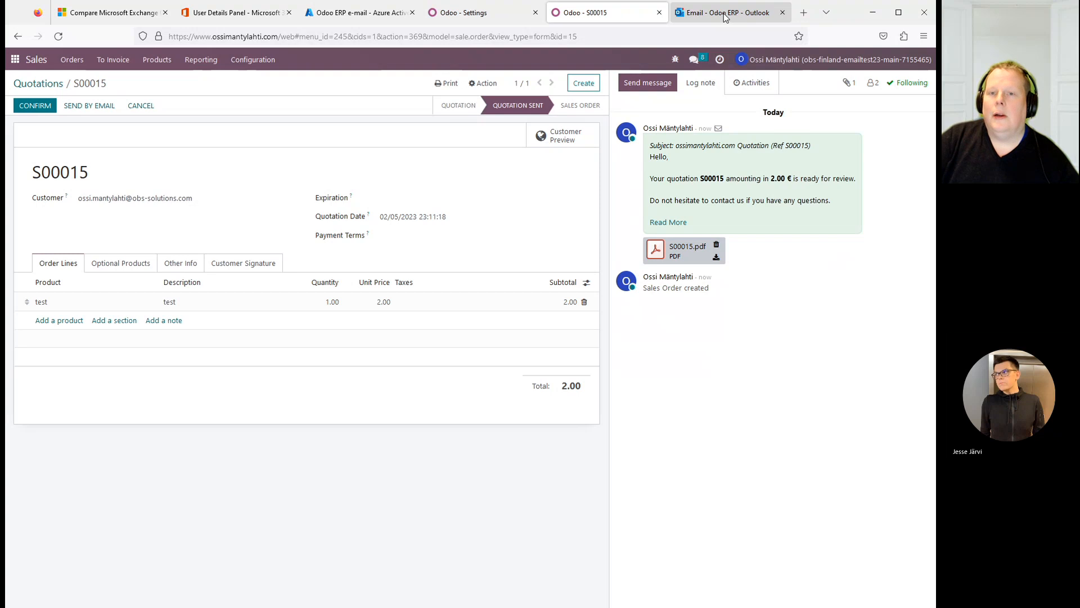
# Step: Switch to the browser tab with the Odoo general settings and open the Incoming Mail Servers list from the technical settings
pyautogui.click(484, 16)
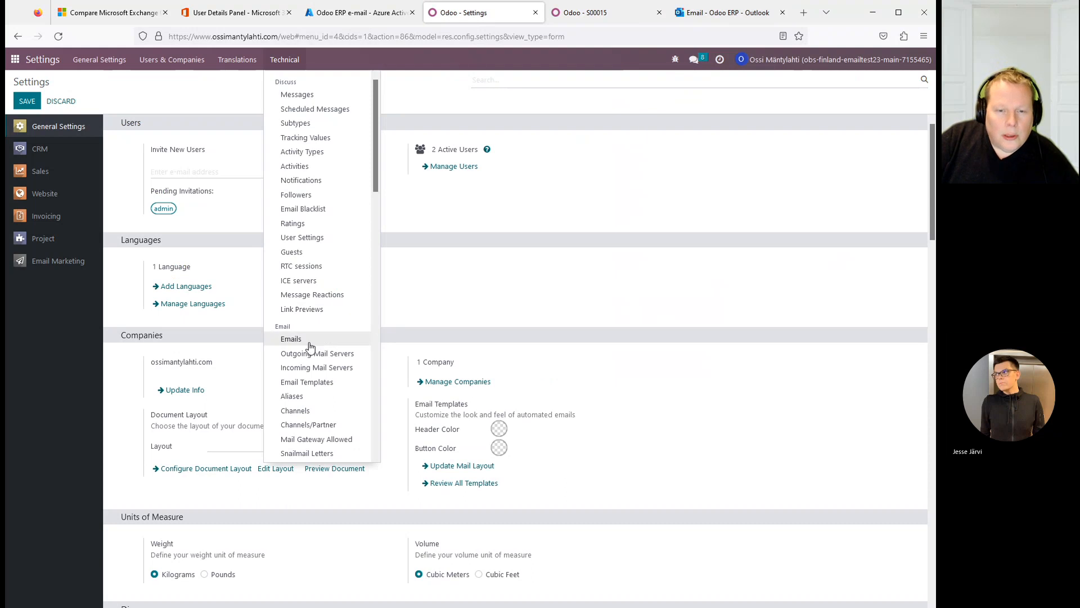
pyautogui.scroll(-3, 329, 343)
pyautogui.scroll(-3, 331, 343)
pyautogui.scroll(-5, 330, 344)
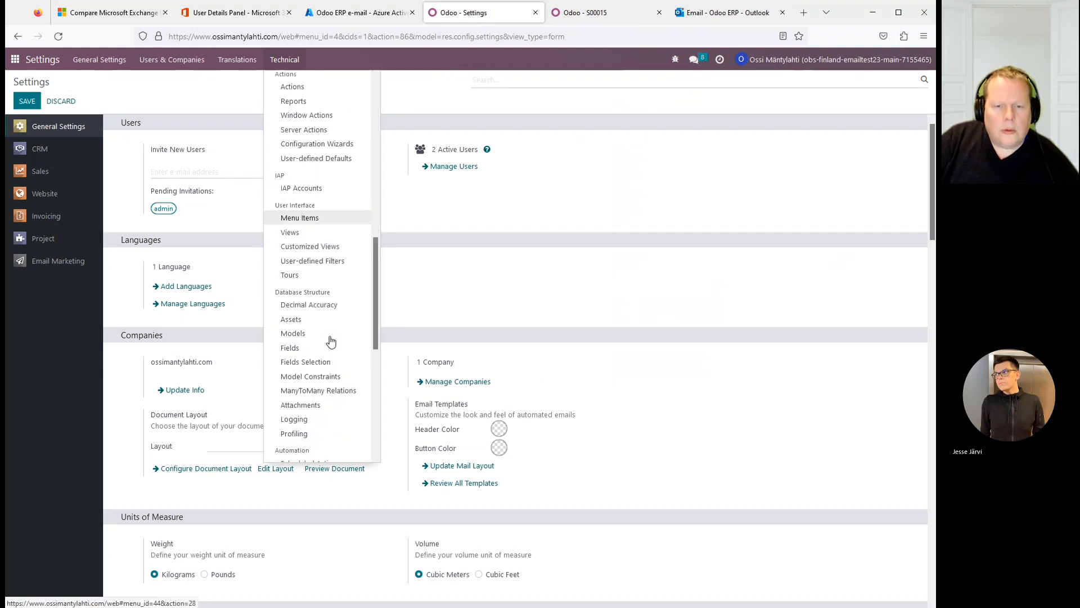
pyautogui.scroll(-5, 320, 402)
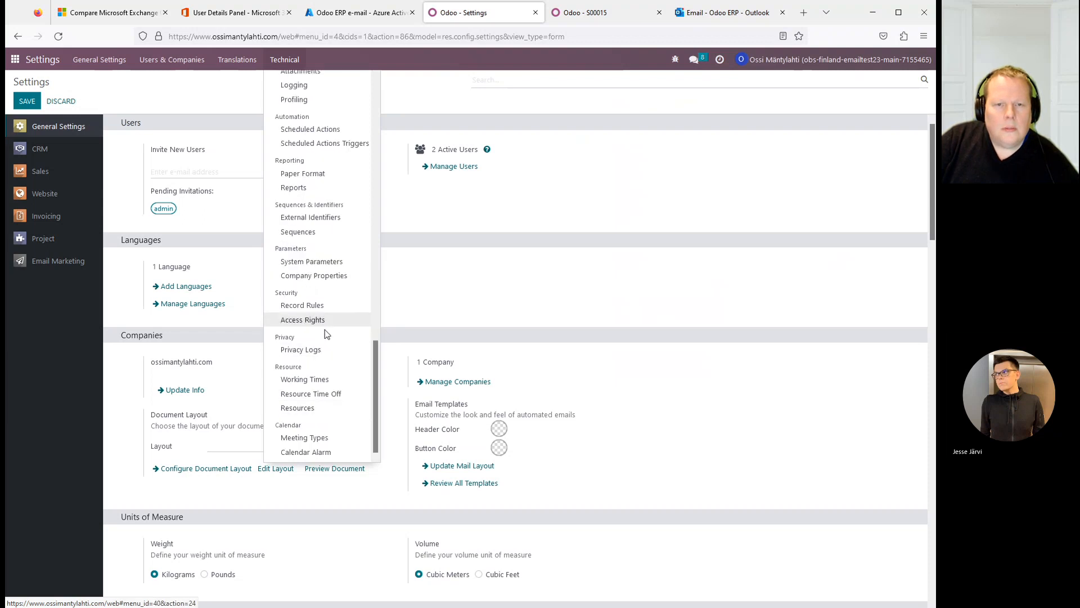
pyautogui.scroll(1, 325, 332)
pyautogui.scroll(6, 325, 333)
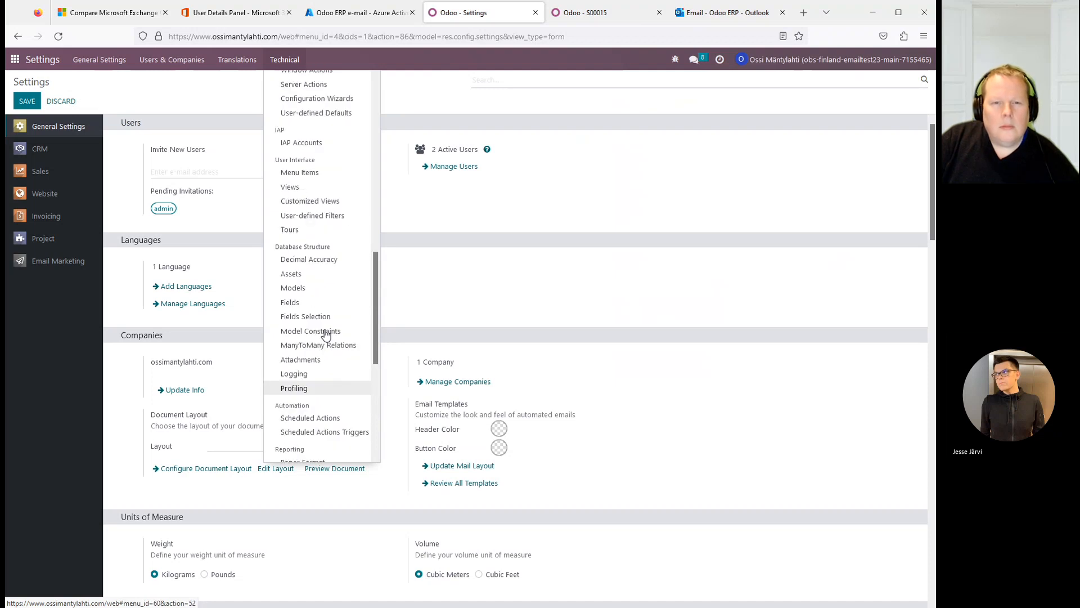
pyautogui.scroll(6, 324, 338)
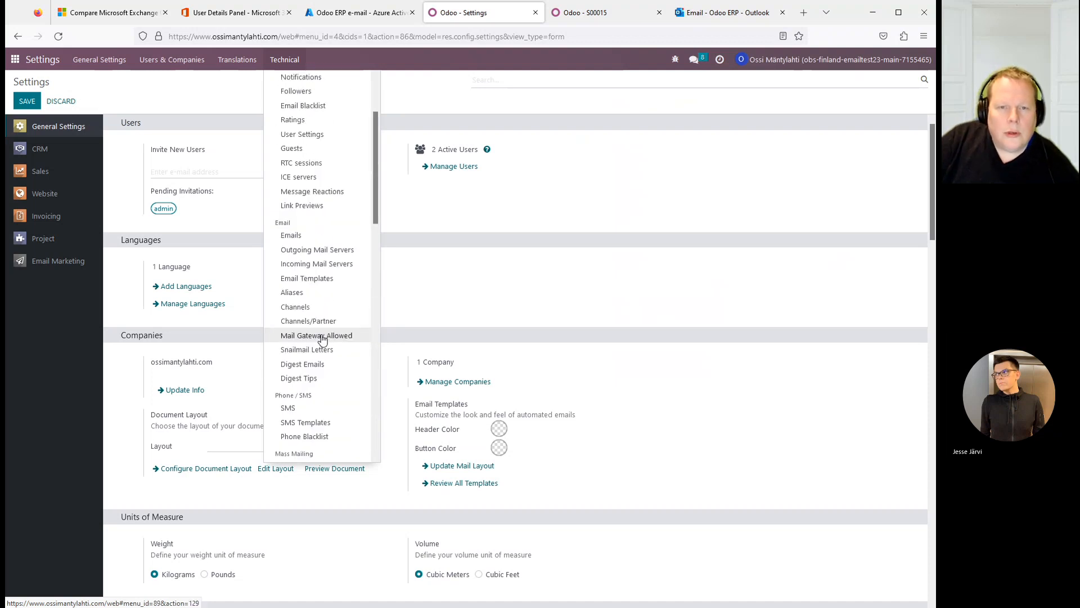
pyautogui.scroll(2, 322, 339)
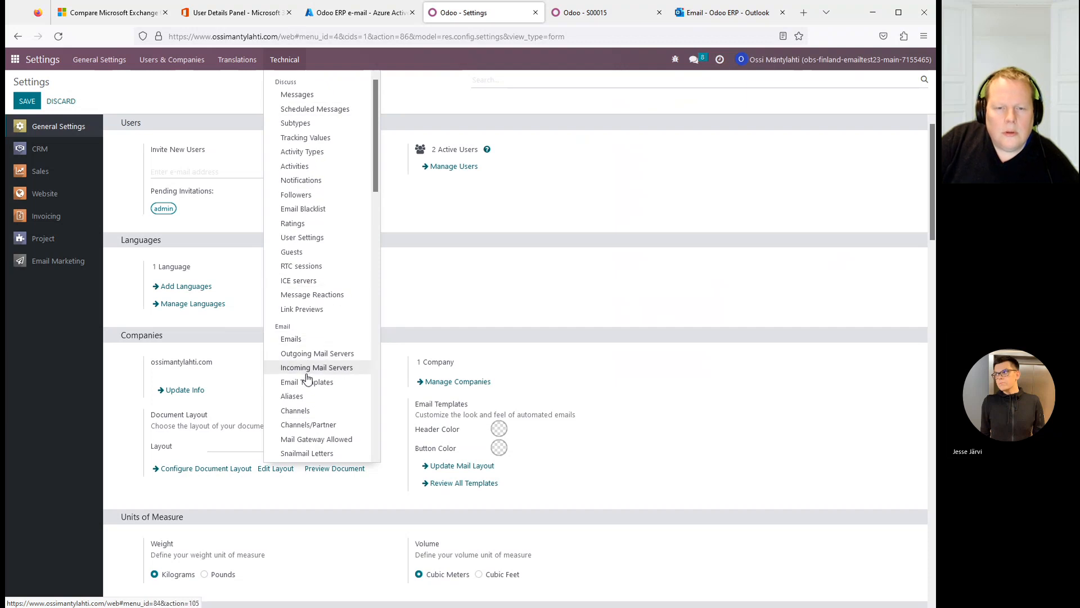
pyautogui.click(321, 369)
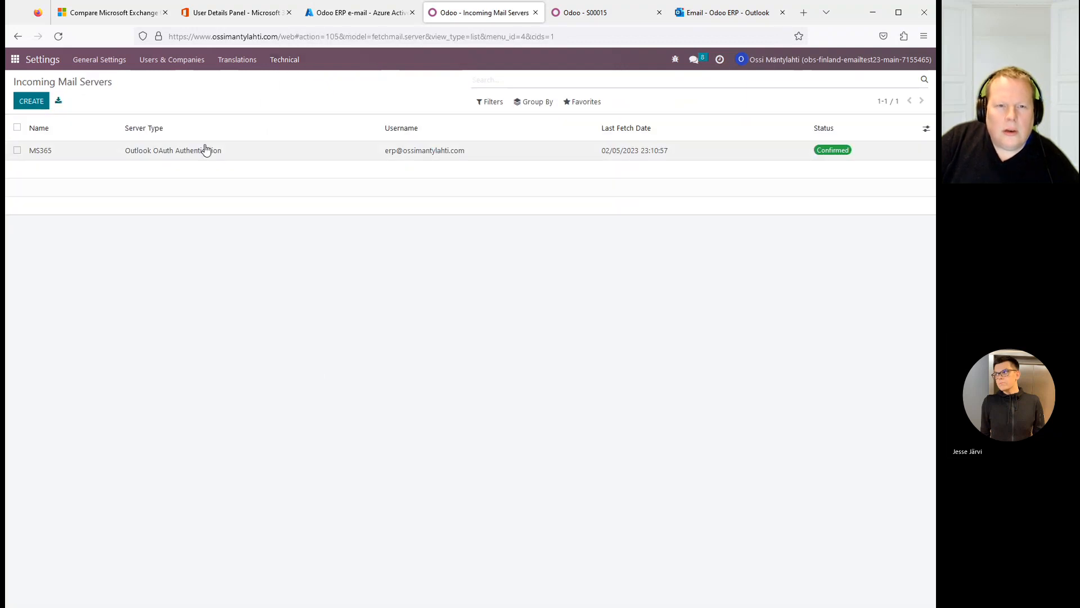
# Step: Open the MS365 incoming mail server and fetch its mail immediately, twice in a row
pyautogui.click(202, 149)
pyautogui.click(40, 107)
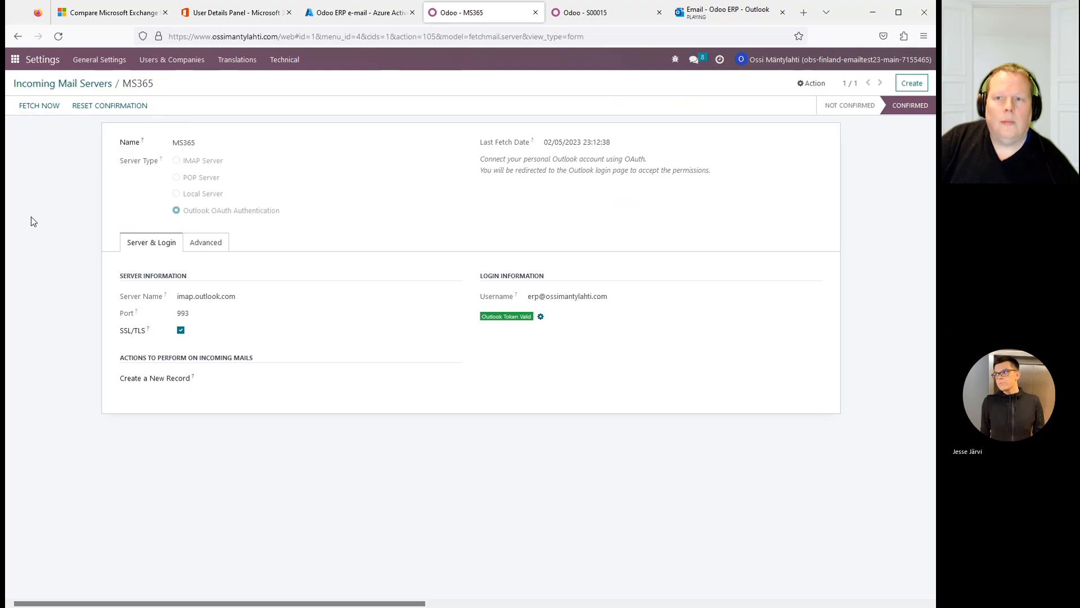
pyautogui.click(27, 107)
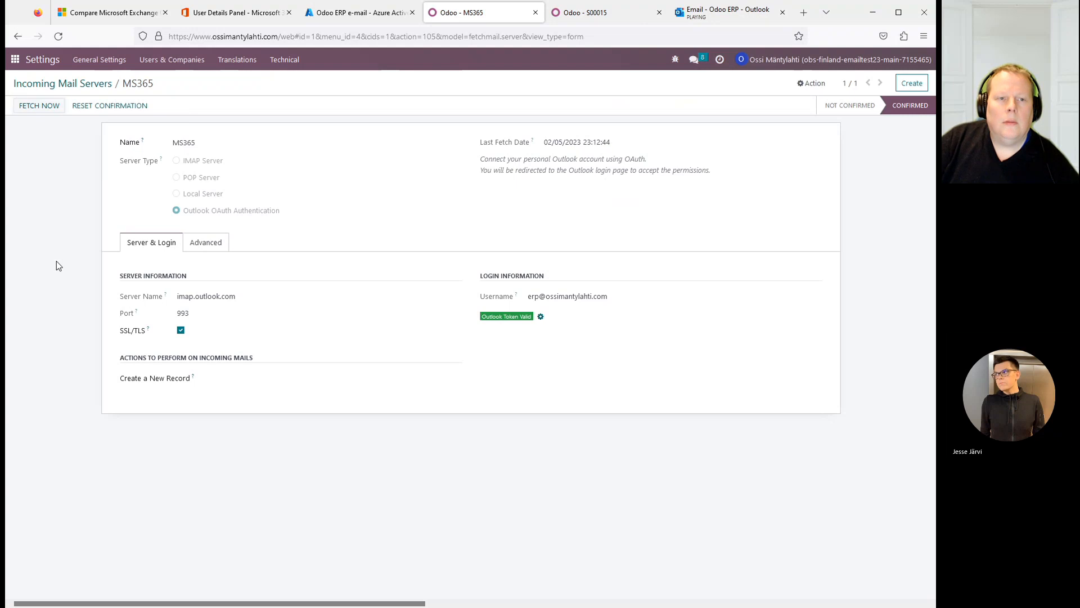
# Step: Open the newest quotation from the Sales quotations list, check its message history for the customer's reply and return to the app overview
pyautogui.click(15, 59)
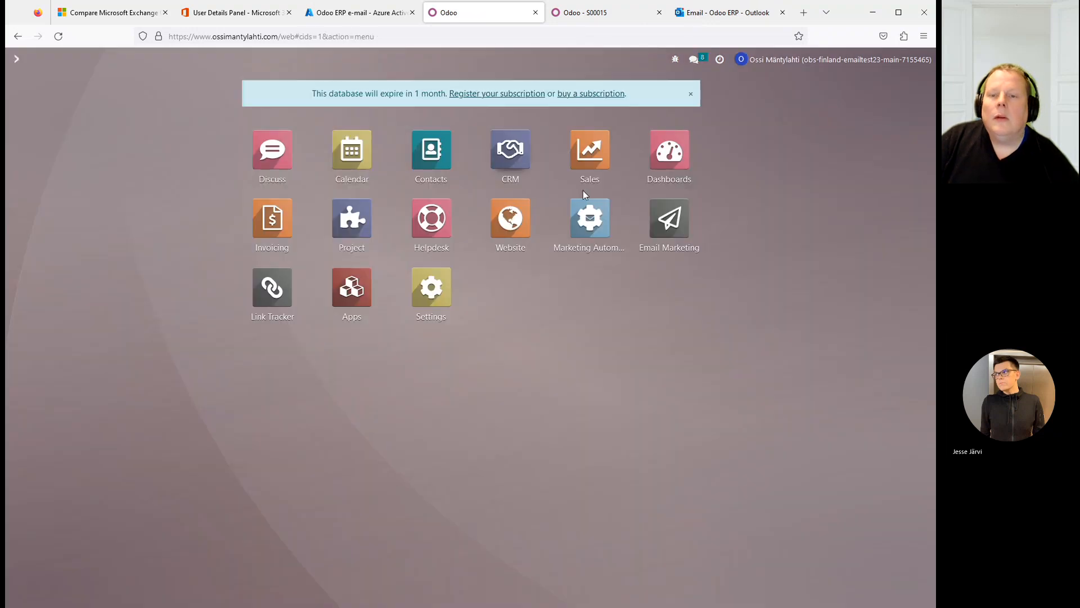
pyautogui.click(583, 170)
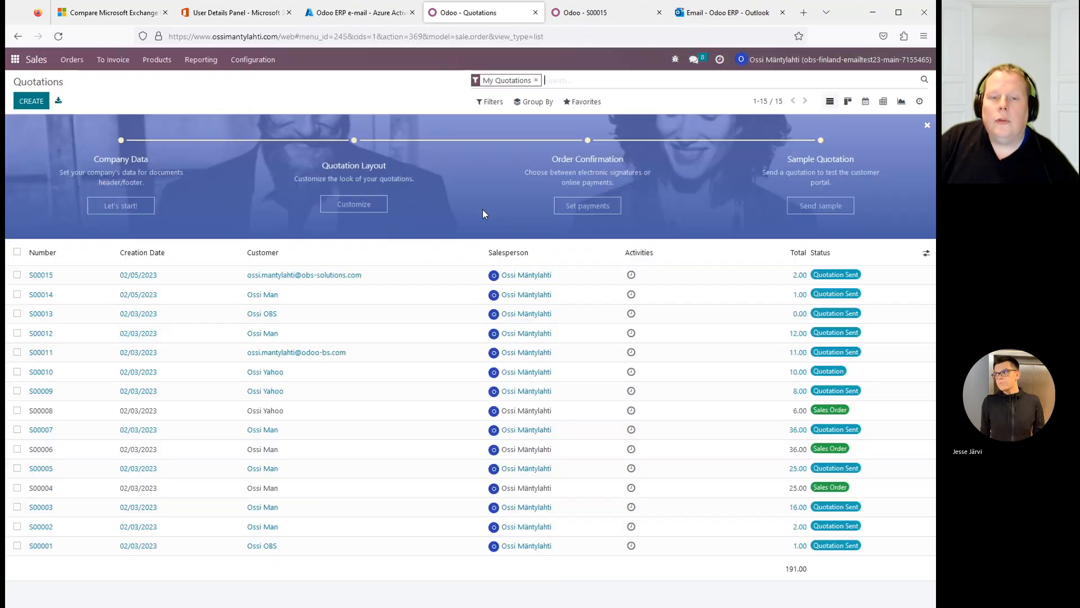
pyautogui.click(315, 281)
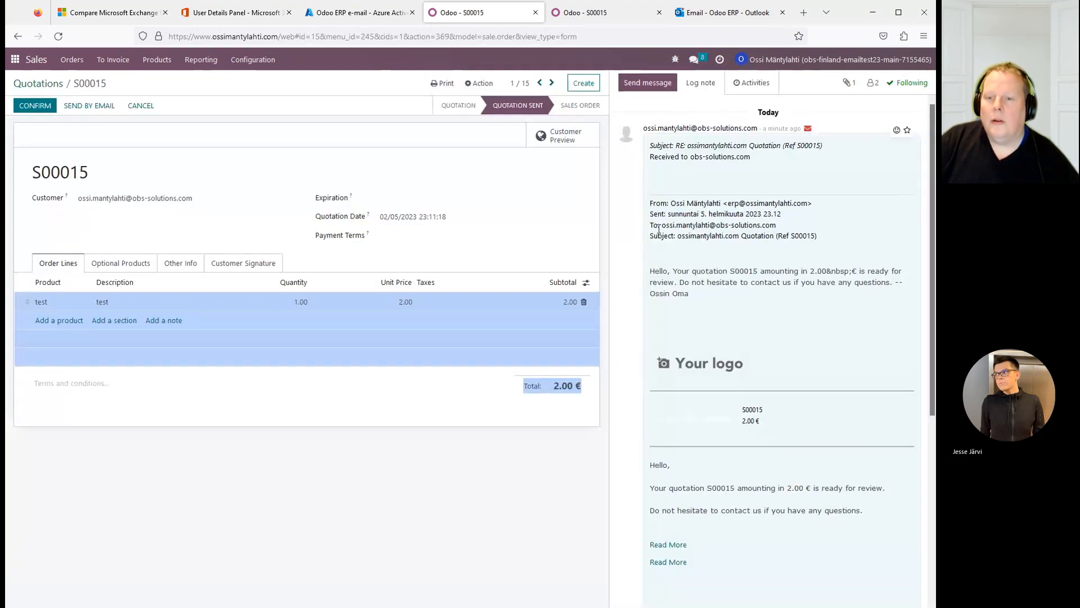
pyautogui.click(18, 60)
# Step: Reload the quotation in the other browser tab and review the customer's reply and the sent quotation email in its message history
pyautogui.click(575, 16)
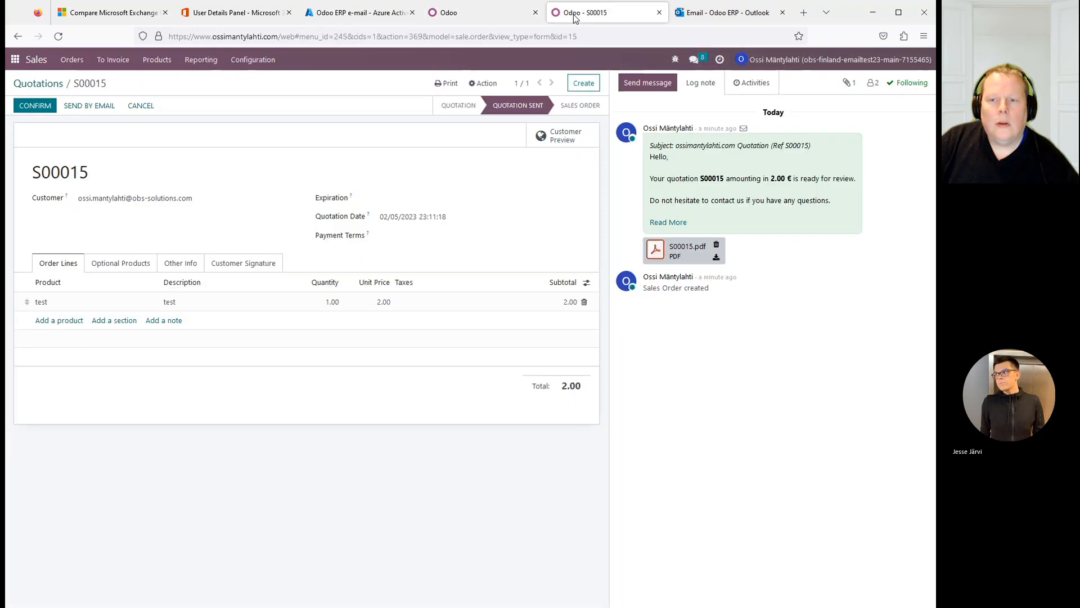
pyautogui.click(58, 36)
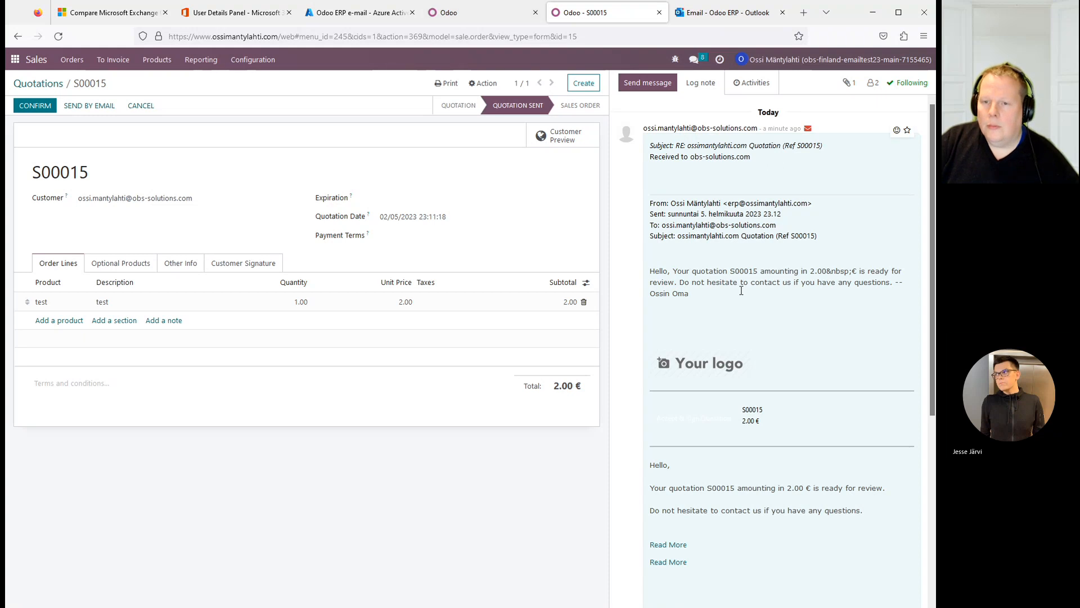
pyautogui.scroll(-5, 740, 291)
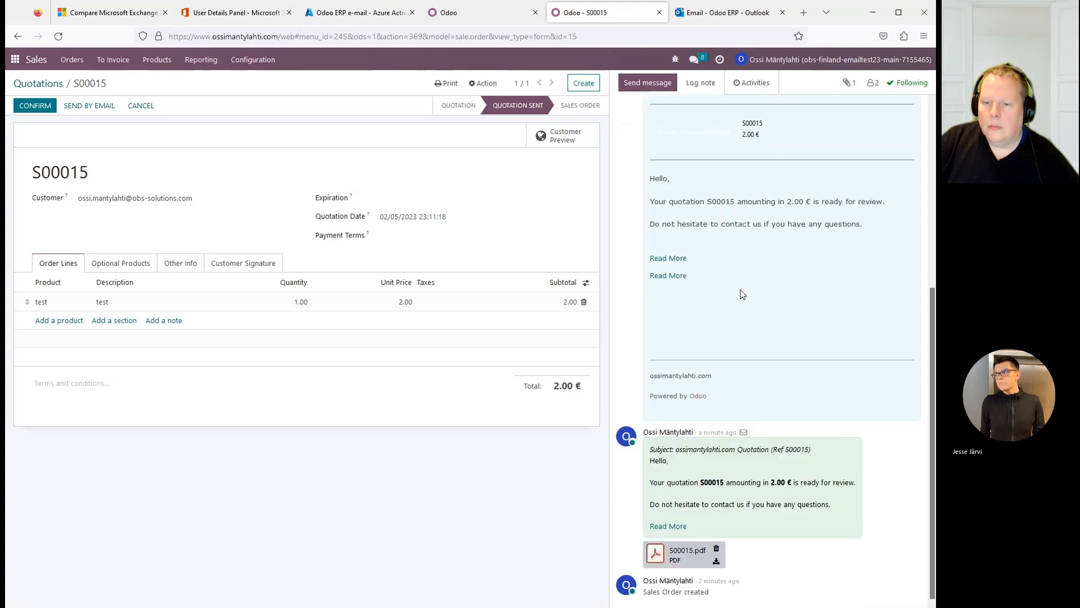
pyautogui.scroll(5, 770, 512)
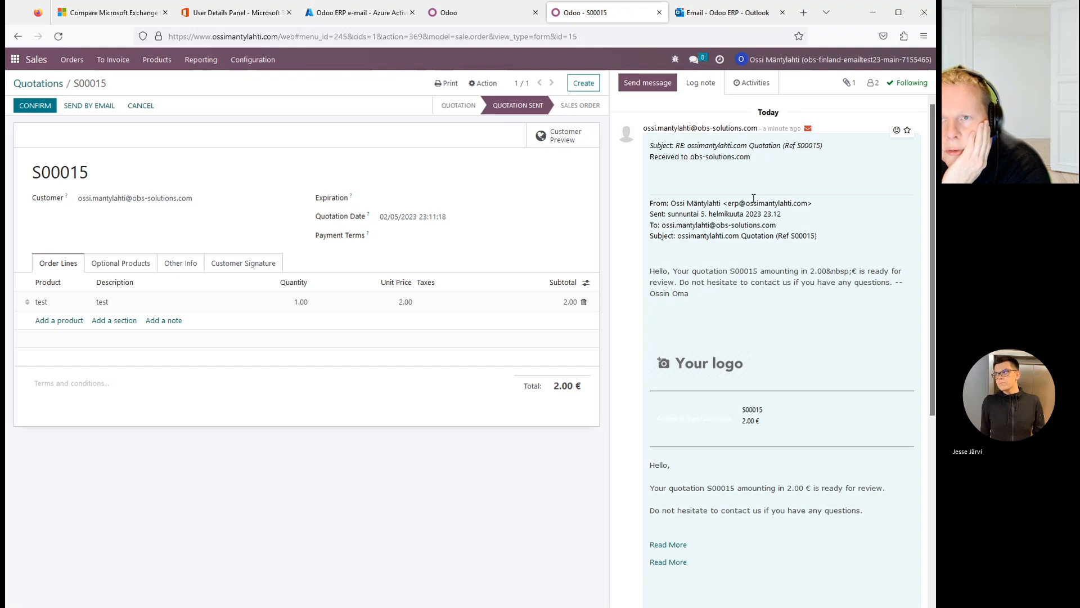
# Step: Switch to the Outlook mailbox of the Odoo ERP account and look through the messages received in its inbox
pyautogui.click(701, 15)
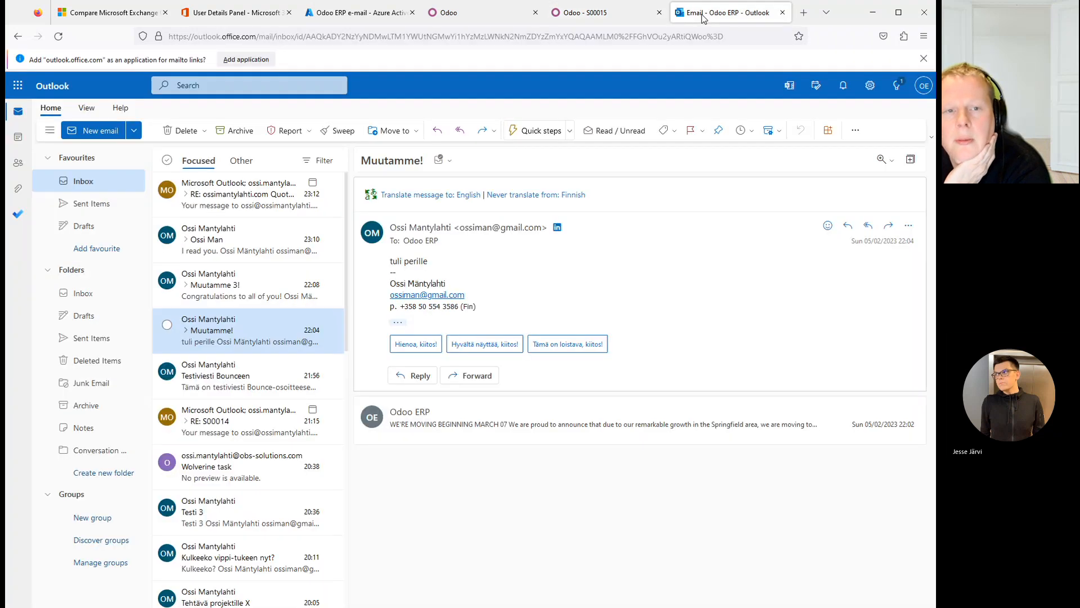
pyautogui.scroll(-8, 258, 360)
pyautogui.scroll(7, 257, 360)
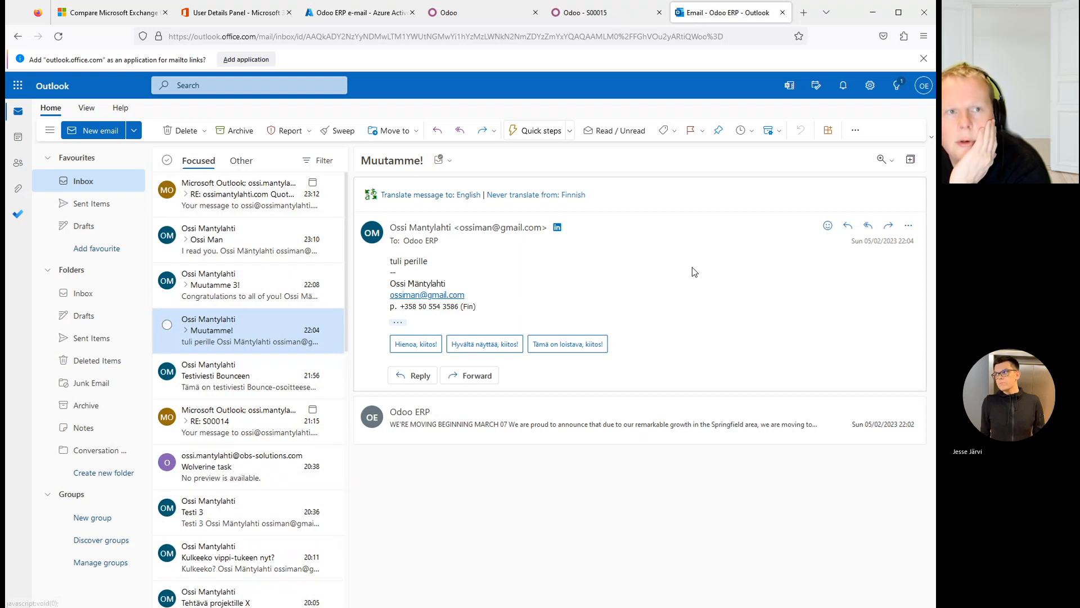
pyautogui.hotkey('alt', 'Tab')
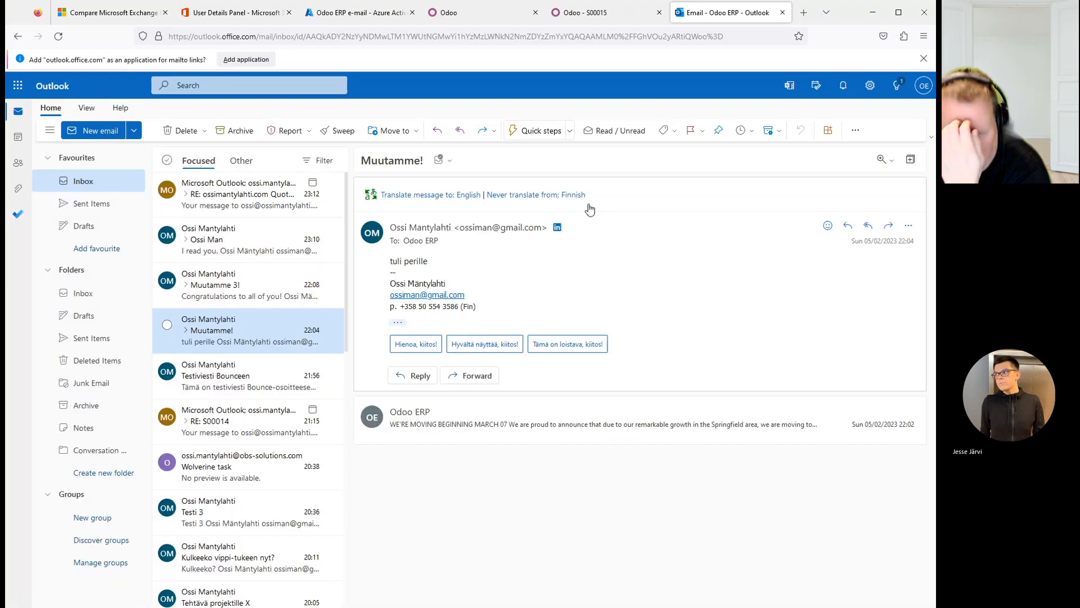
# Step: Switch to the Microsoft 365 admin center, open the Odoo ERP user's details and view its username and email alias settings
pyautogui.click(236, 13)
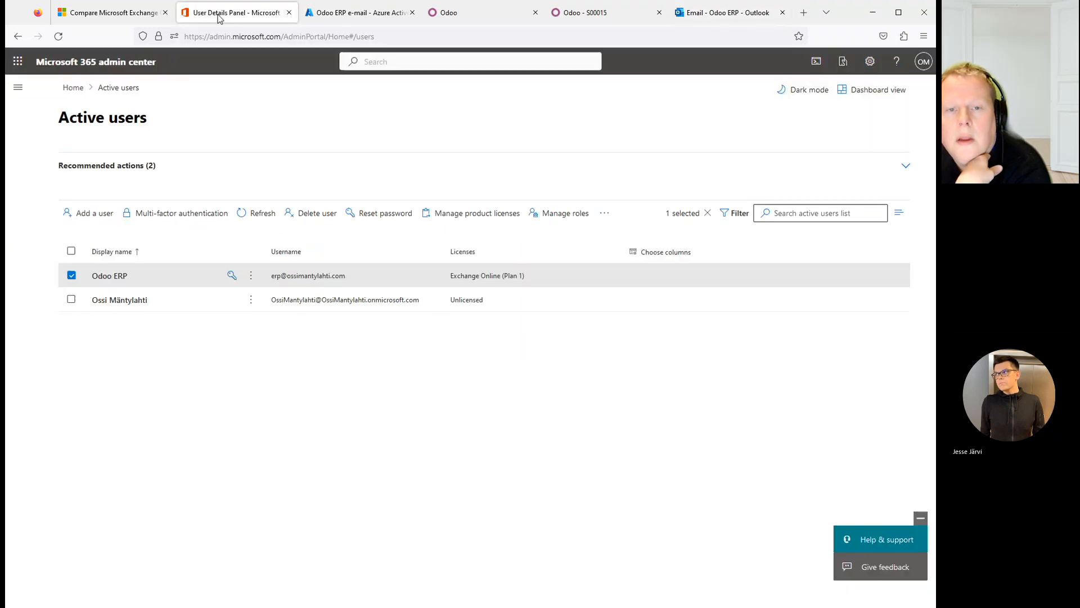
pyautogui.click(109, 277)
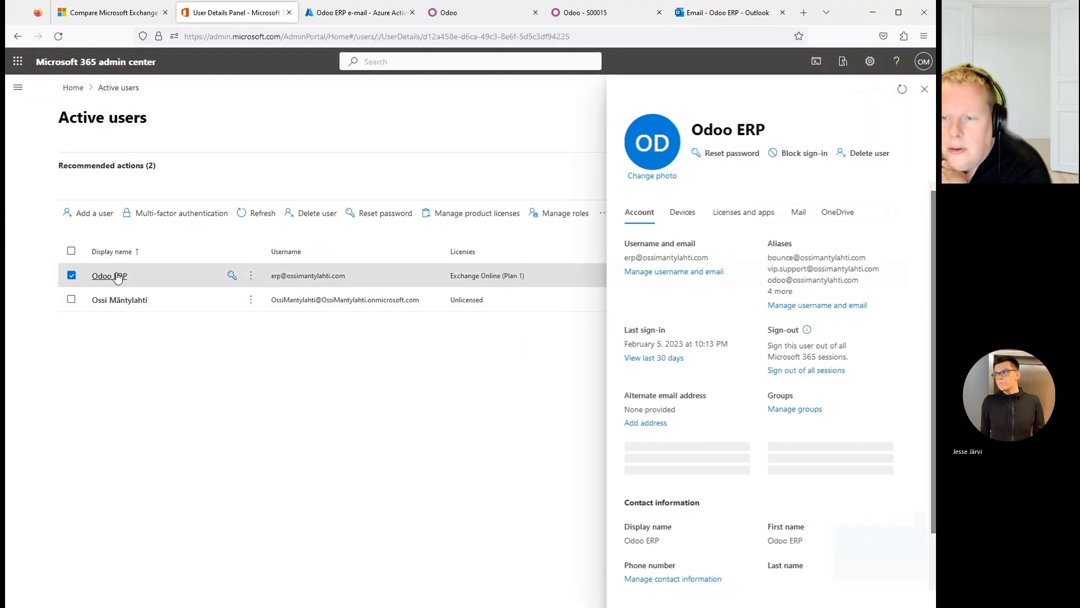
pyautogui.click(795, 304)
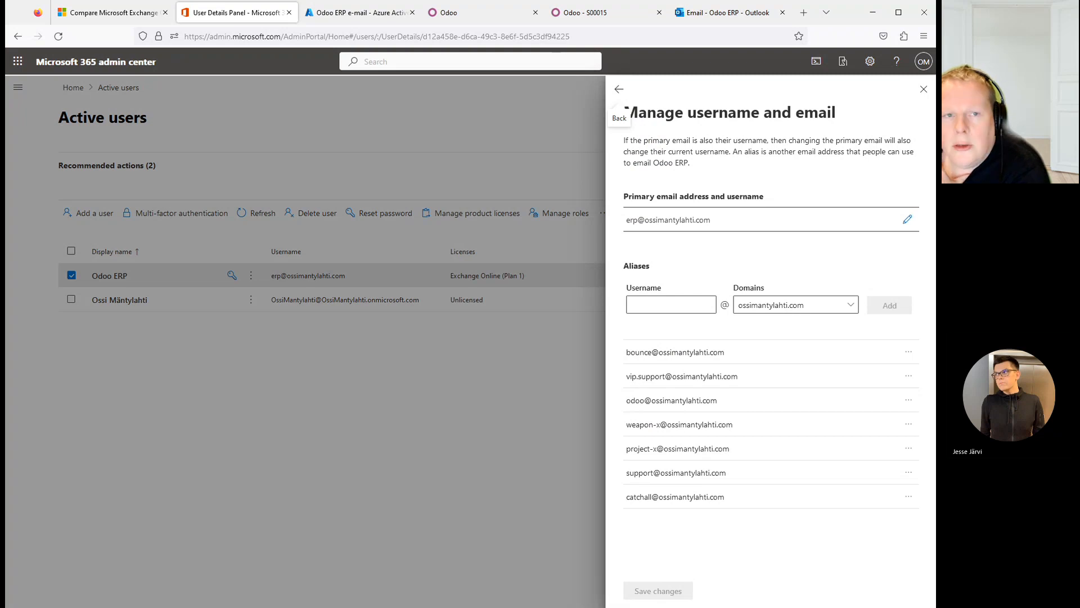
# Step: Switch back to the Odoo quotation's browser tab and open the Helpdesk overview to check the support teams' email aliases
pyautogui.click(596, 12)
pyautogui.click(14, 61)
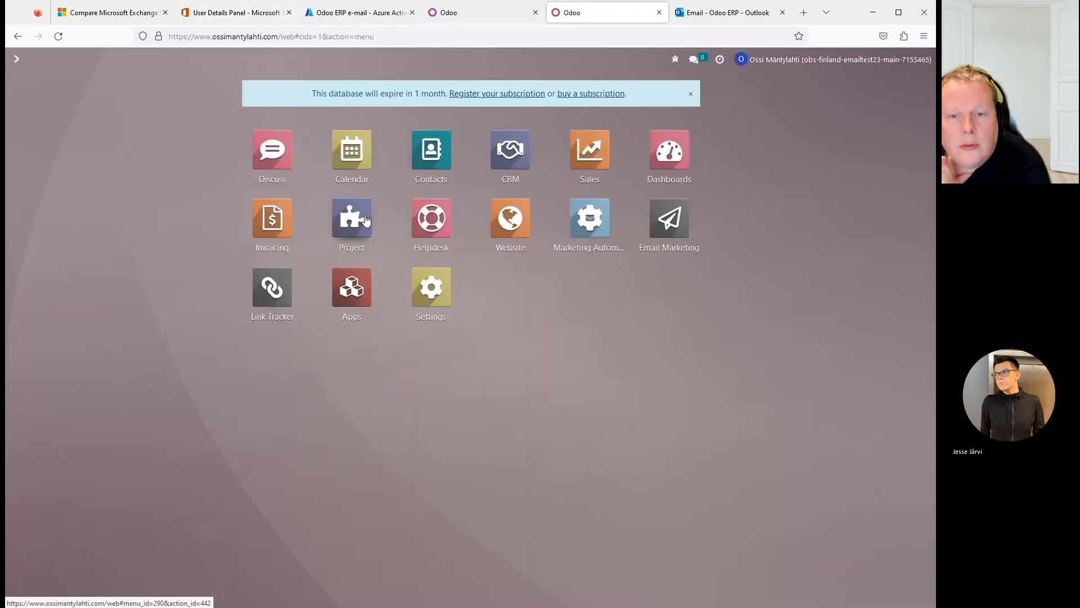
pyautogui.click(431, 219)
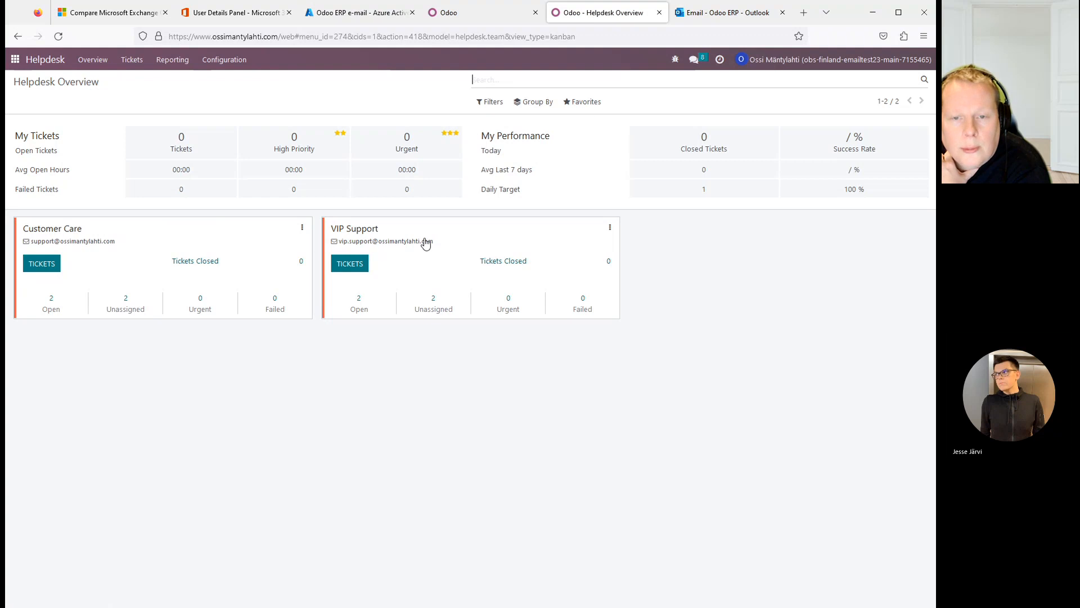
# Step: Open the Customer Care team's open tickets and review the ticket "Tarvitsen apua" with its message history
pyautogui.click(51, 302)
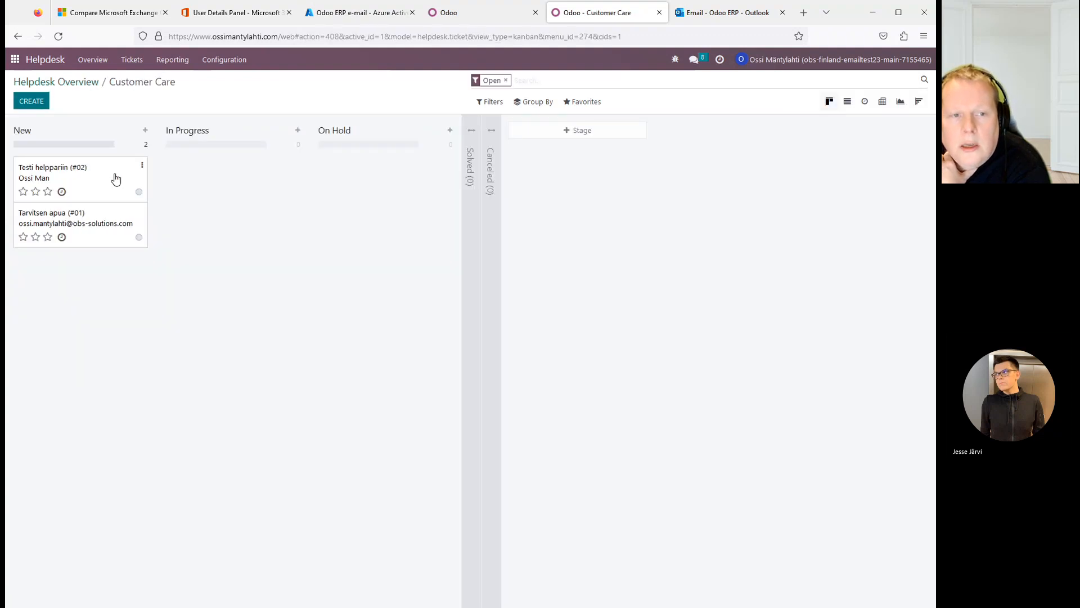
pyautogui.click(93, 230)
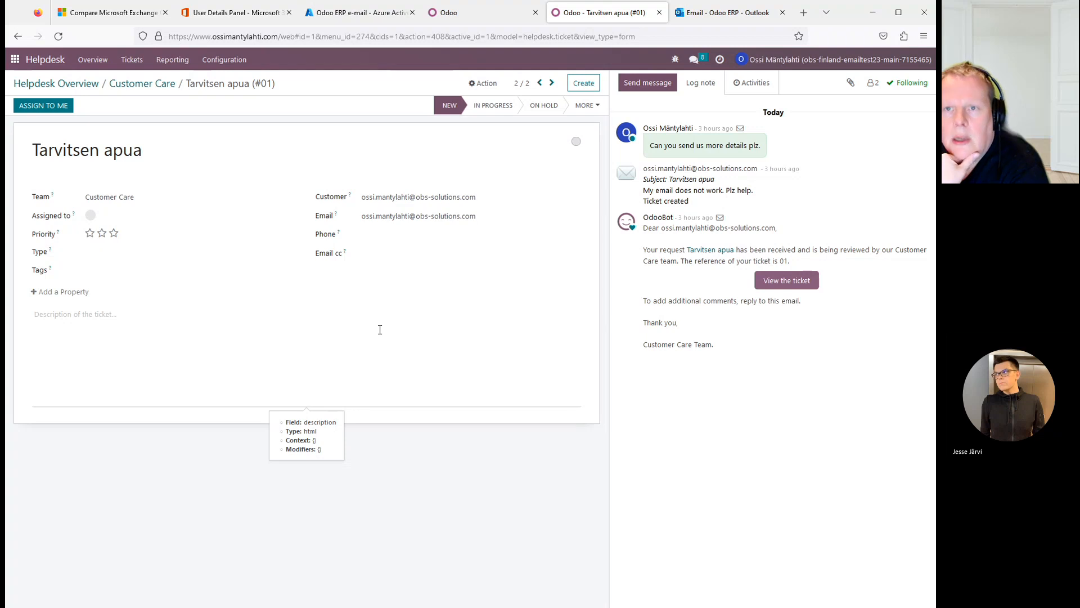
pyautogui.click(304, 138)
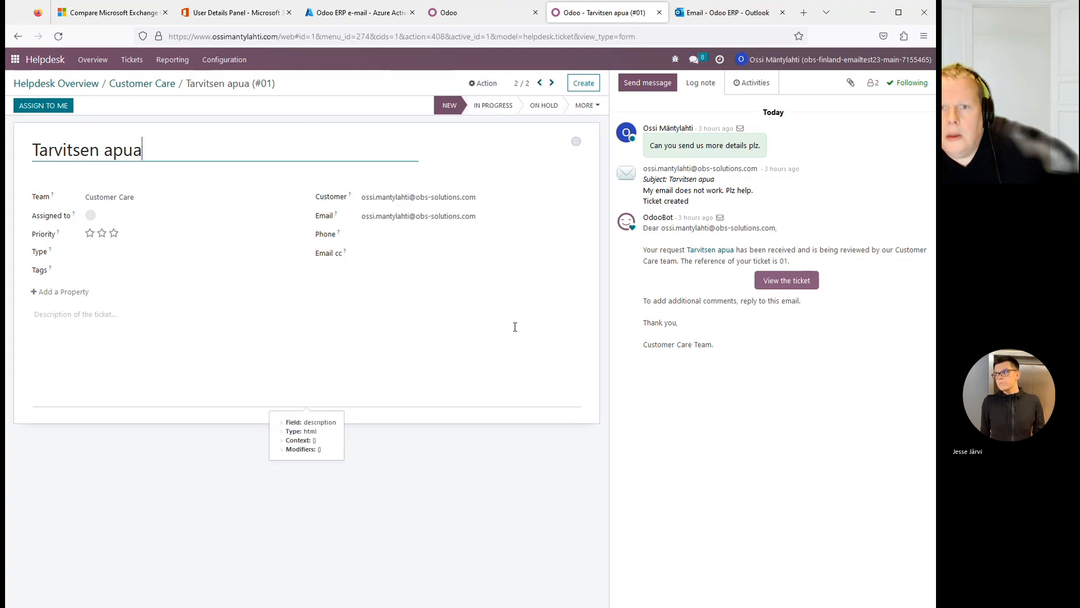
pyautogui.click(488, 421)
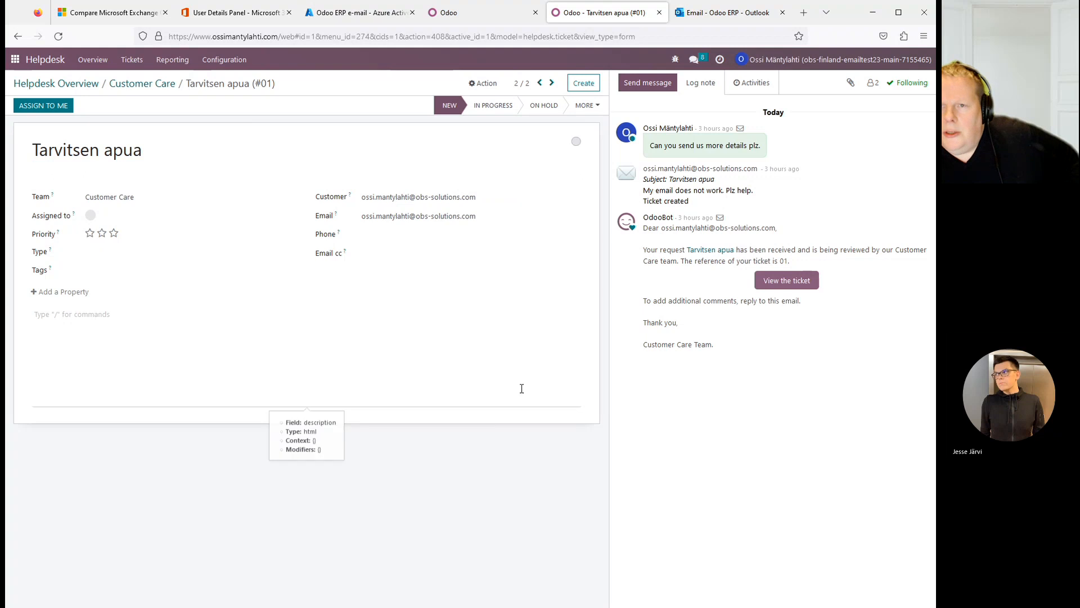